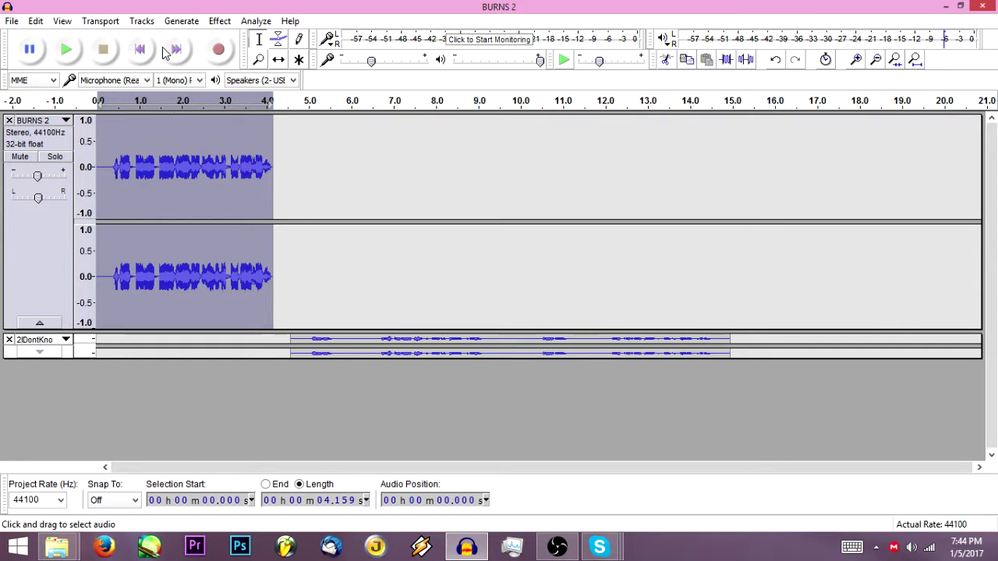
- Reset the playhead and select the spoken part of the top track
{"action": "left_click", "coordinate": [141, 48]}
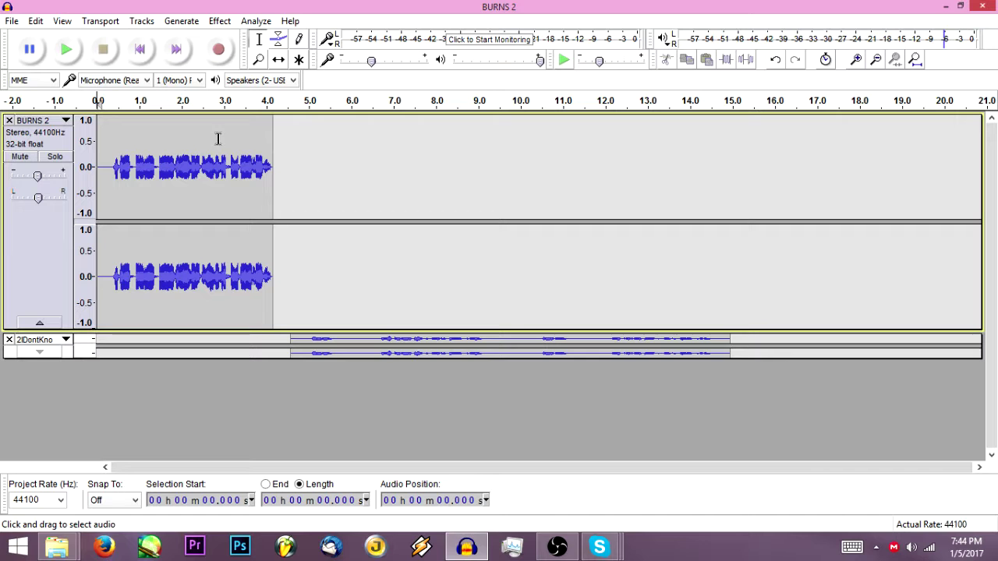
{"action": "left_click_drag", "start_coordinate": [109, 164], "coordinate": [291, 169]}
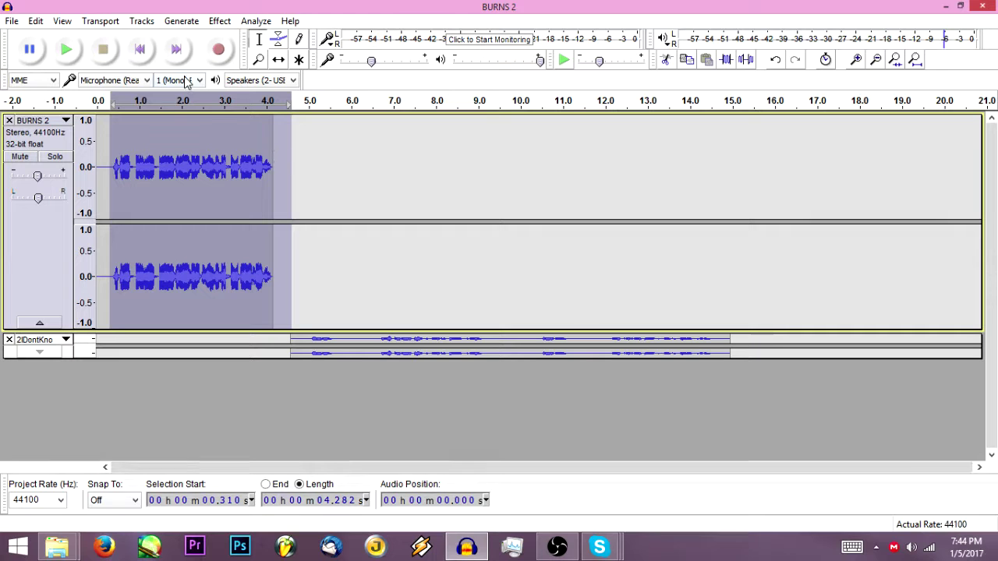
{"action": "left_click", "coordinate": [141, 49]}
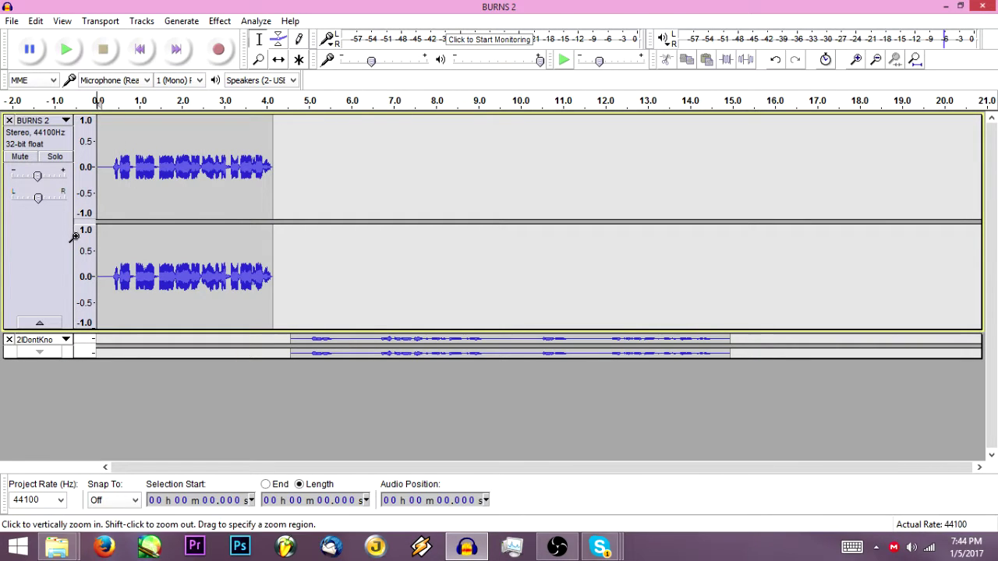
{"action": "left_click", "coordinate": [45, 233]}
{"action": "left_click", "coordinate": [328, 159], "text": "shift"}
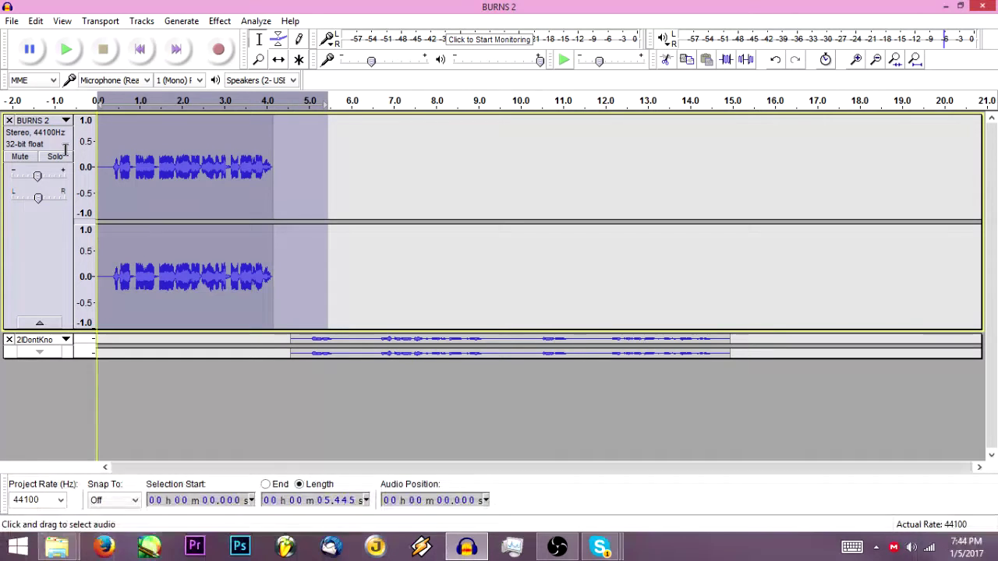
- Rename the top track to AI
{"action": "left_click", "coordinate": [47, 120]}
{"action": "left_click", "coordinate": [88, 138]}
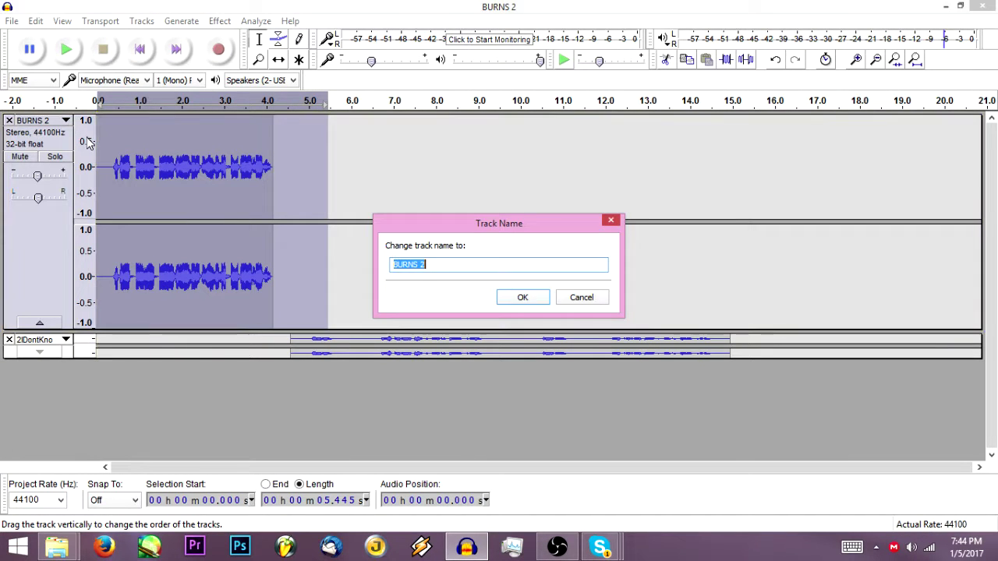
{"action": "type", "text": "Al"}
{"action": "key", "text": "Return"}
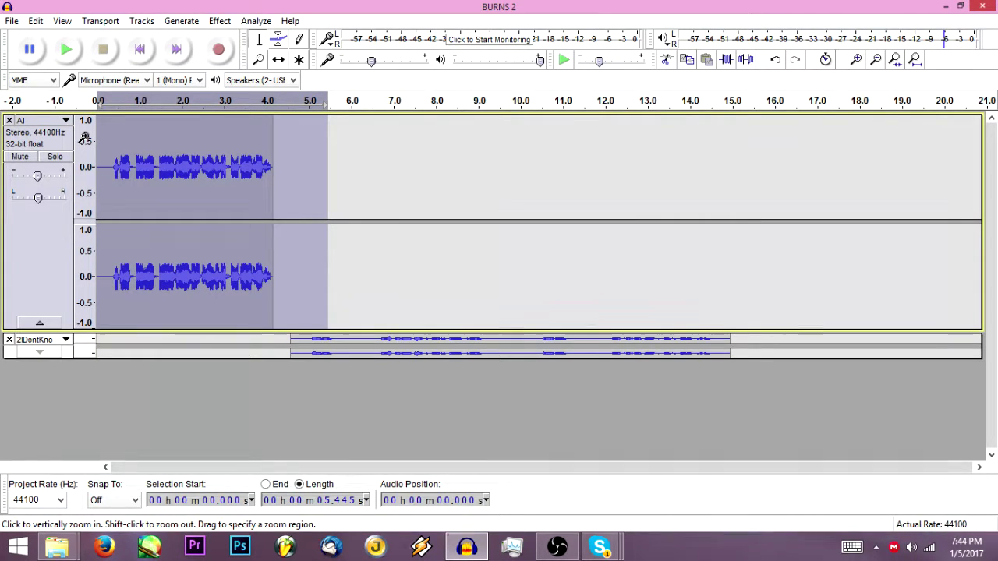
- Rename the second track to Spartan
{"action": "left_click", "coordinate": [60, 341]}
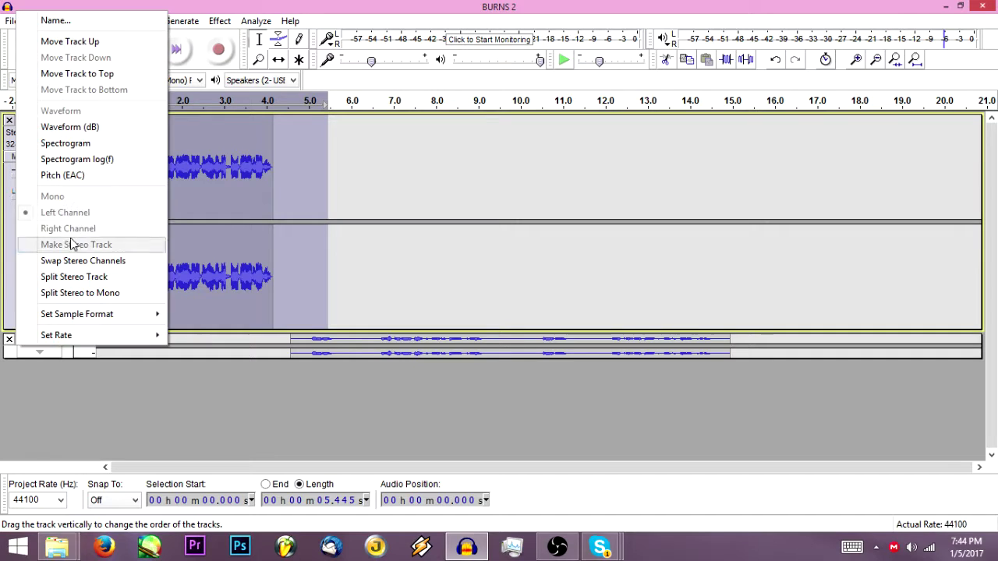
{"action": "left_click", "coordinate": [74, 21]}
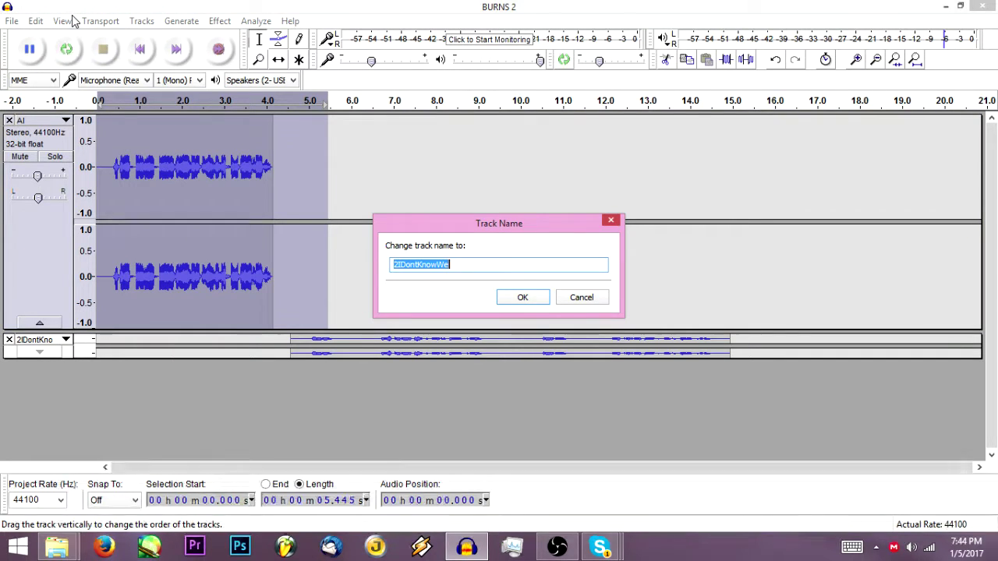
{"action": "type", "text": "A"}
{"action": "key", "text": "Escape"}
{"action": "key", "text": "bracketright"}
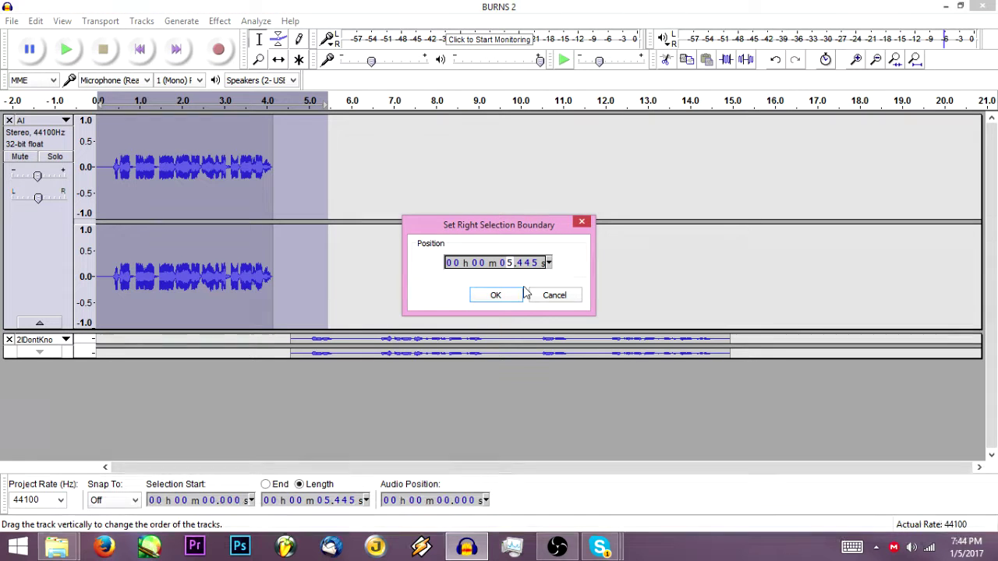
- Clear the selection, return the playhead to the start, and select the whole AI track
{"action": "left_click", "coordinate": [554, 296]}
{"action": "left_click", "coordinate": [426, 301]}
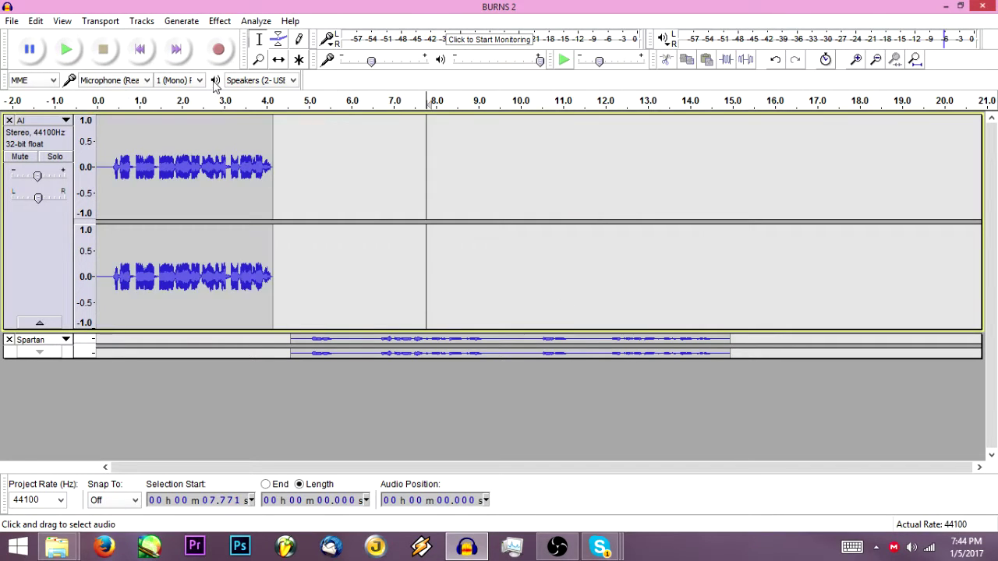
{"action": "left_click", "coordinate": [151, 54]}
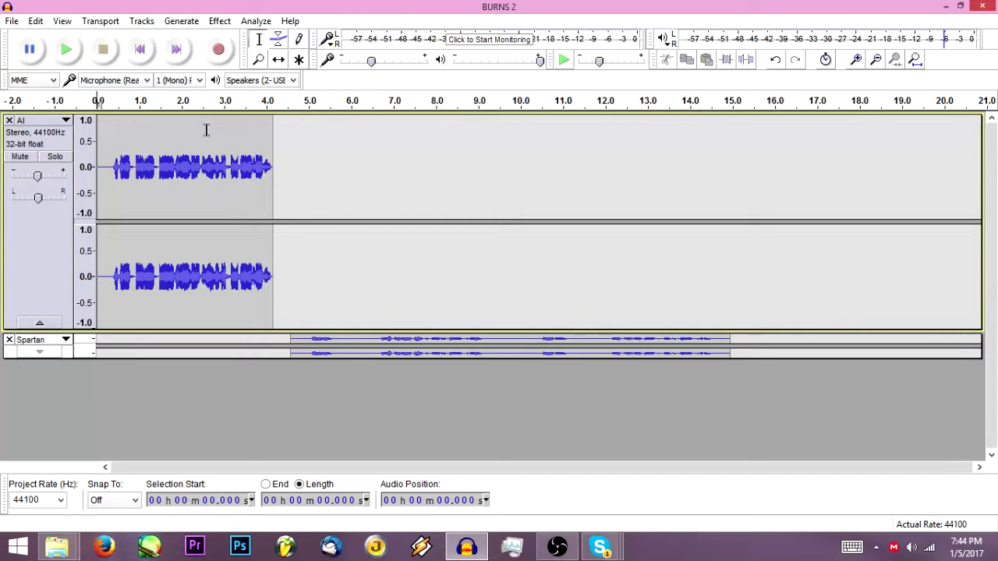
{"action": "left_click", "coordinate": [40, 239]}
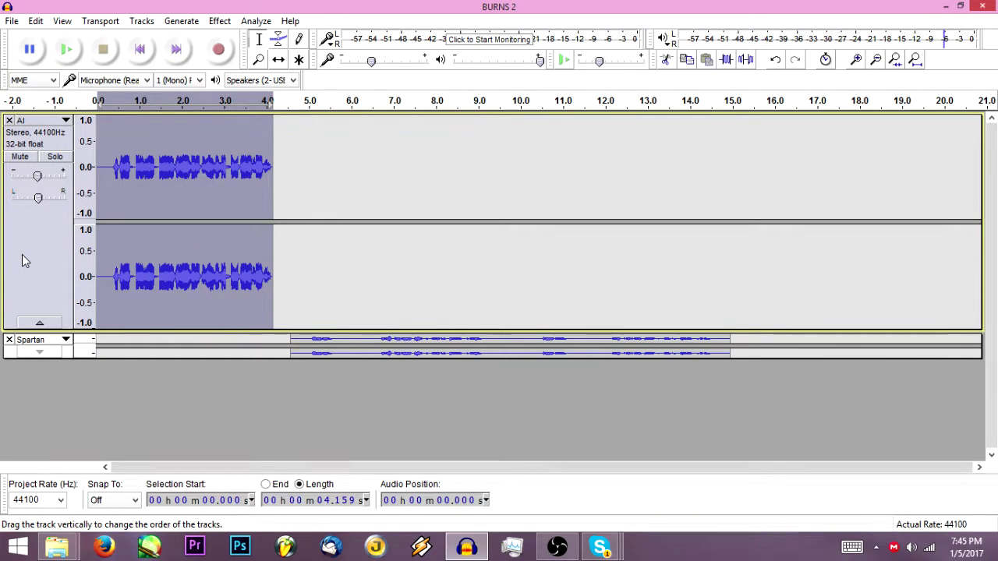
- Duplicate the AI track with Ctrl+D and move the copy up beside the original
{"action": "key", "text": "ctrl+d"}
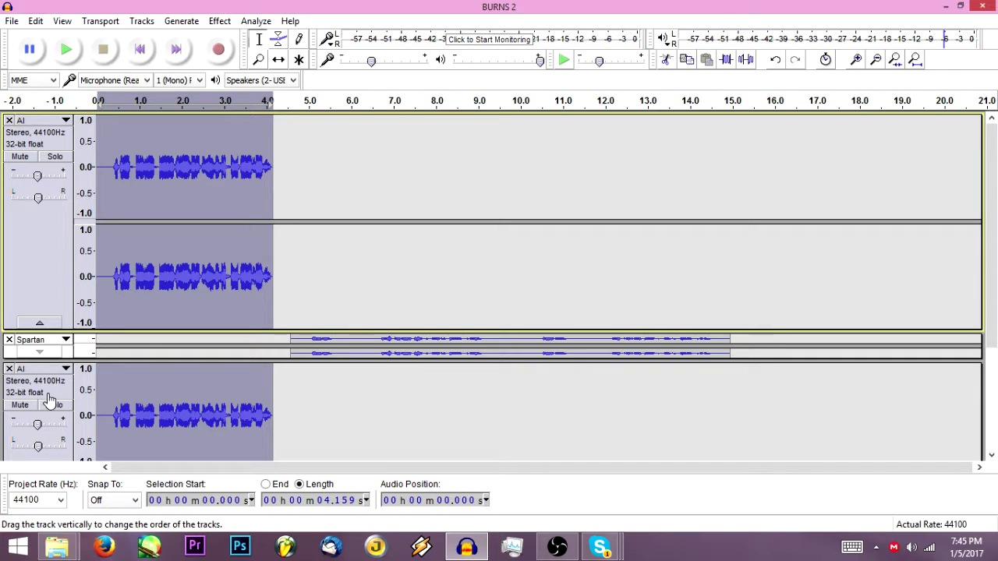
{"action": "left_click_drag", "start_coordinate": [48, 396], "coordinate": [50, 329]}
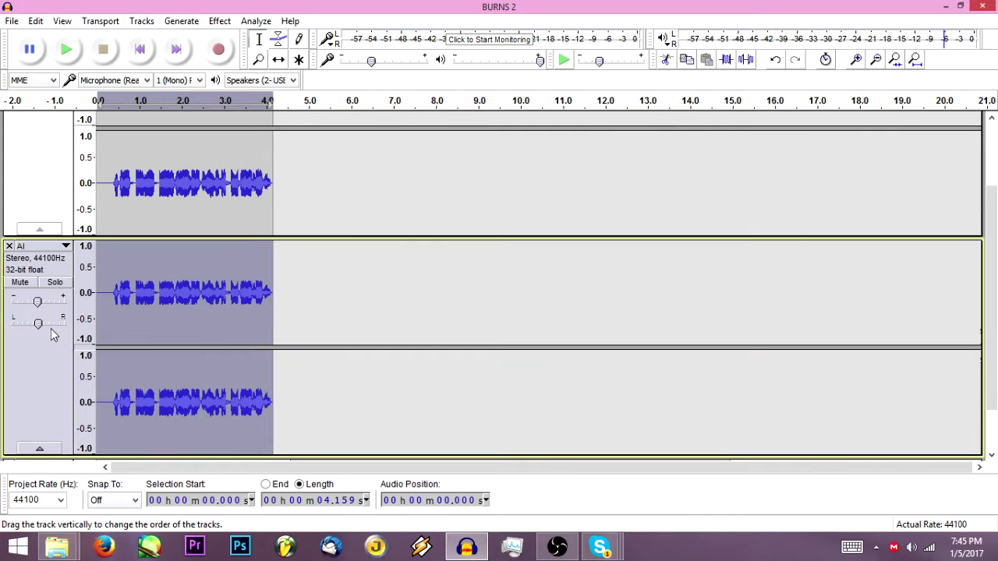
{"action": "left_click", "coordinate": [368, 261]}
{"action": "left_click", "coordinate": [140, 49]}
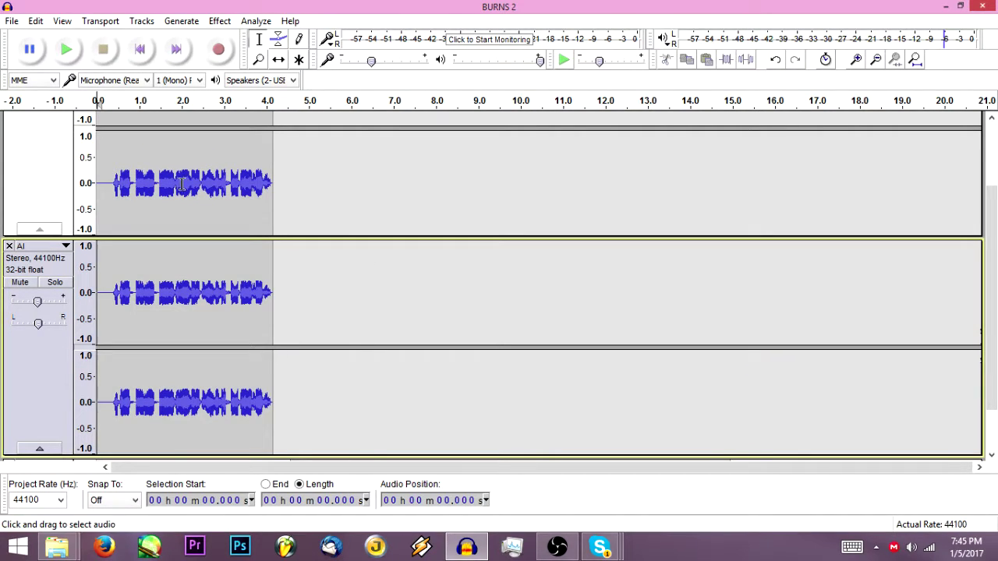
- Look through the Edit menu, then select the copied AI track
{"action": "left_click", "coordinate": [37, 22]}
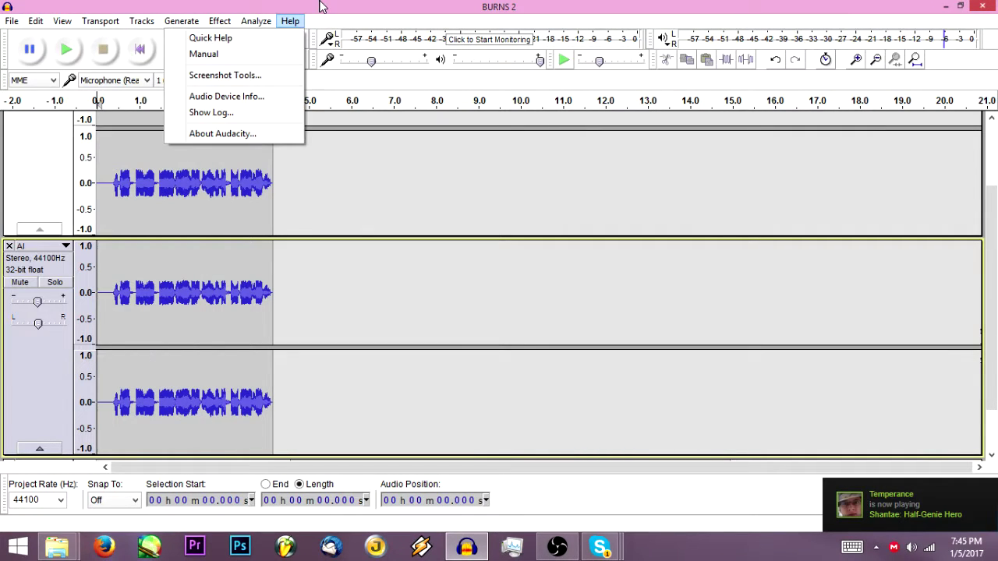
{"action": "left_click", "coordinate": [290, 21]}
{"action": "left_click", "coordinate": [221, 205]}
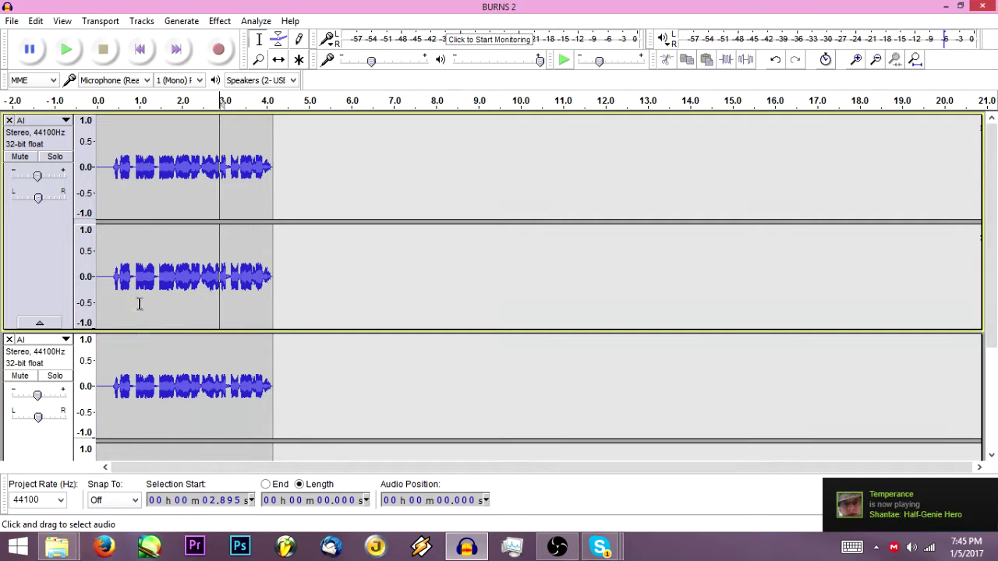
{"action": "left_click", "coordinate": [130, 346]}
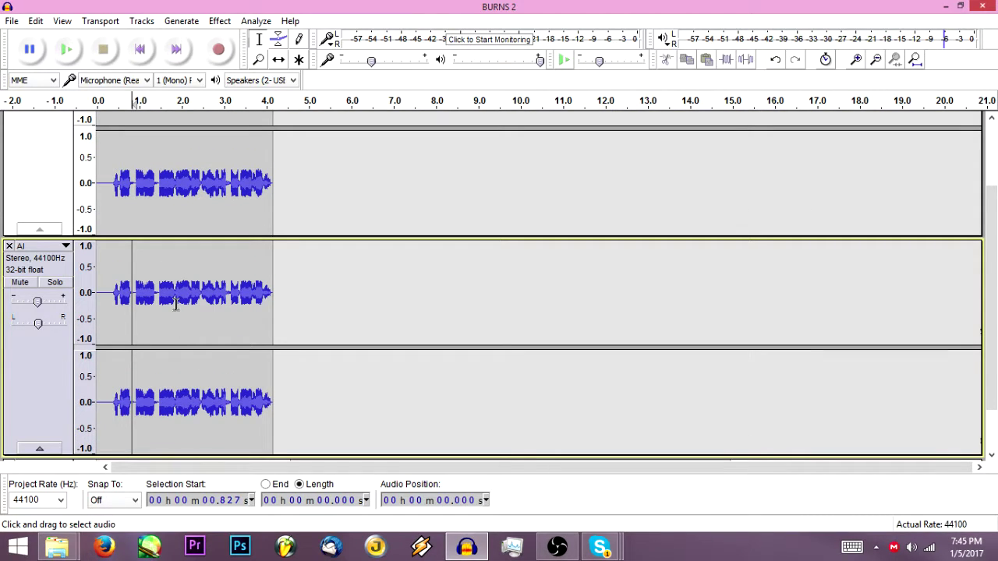
- Zoom in and shift the copied AI track a fraction of a second later with Time Shift
{"action": "key", "text": "ctrl+1"}
{"action": "key", "text": "ctrl+1"}
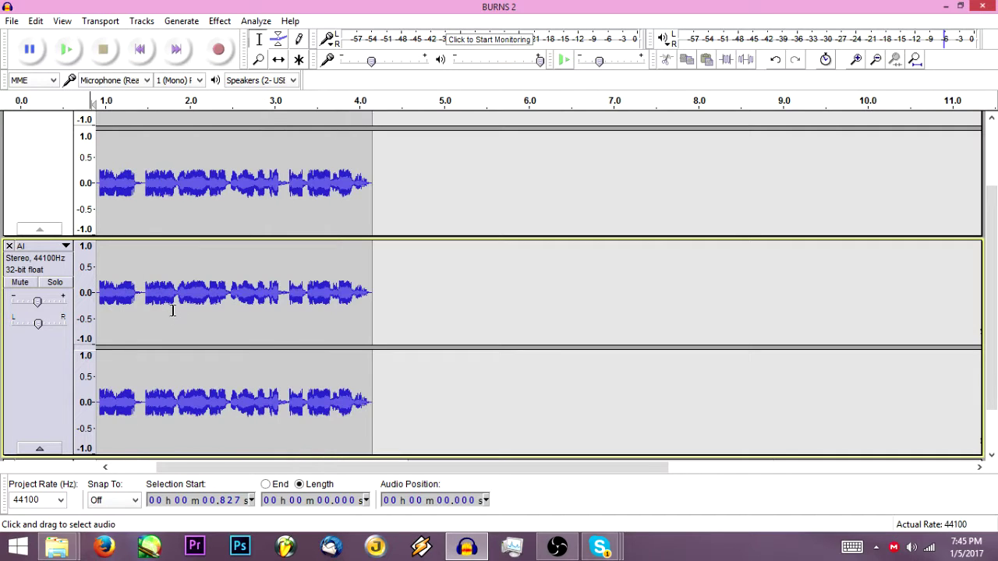
{"action": "scroll", "coordinate": [173, 310], "scroll_direction": "up", "scroll_amount": 1}
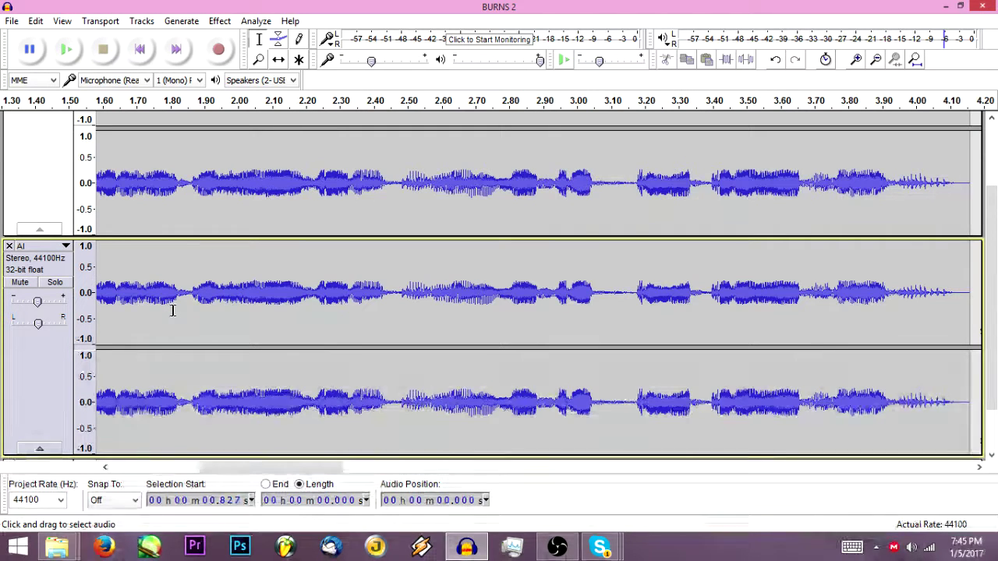
{"action": "left_click", "coordinate": [335, 276]}
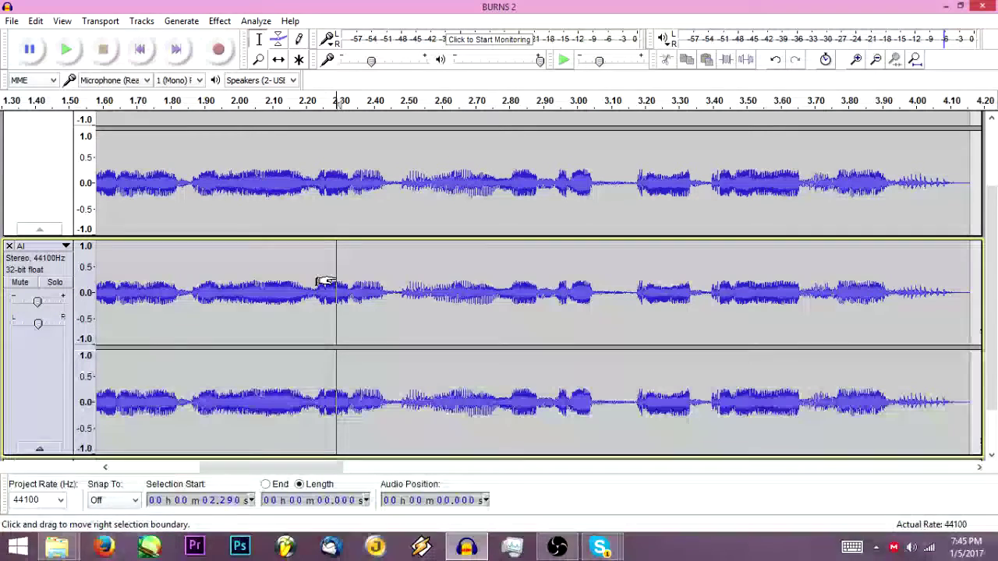
{"action": "scroll", "coordinate": [335, 278], "scroll_direction": "up", "scroll_amount": 3}
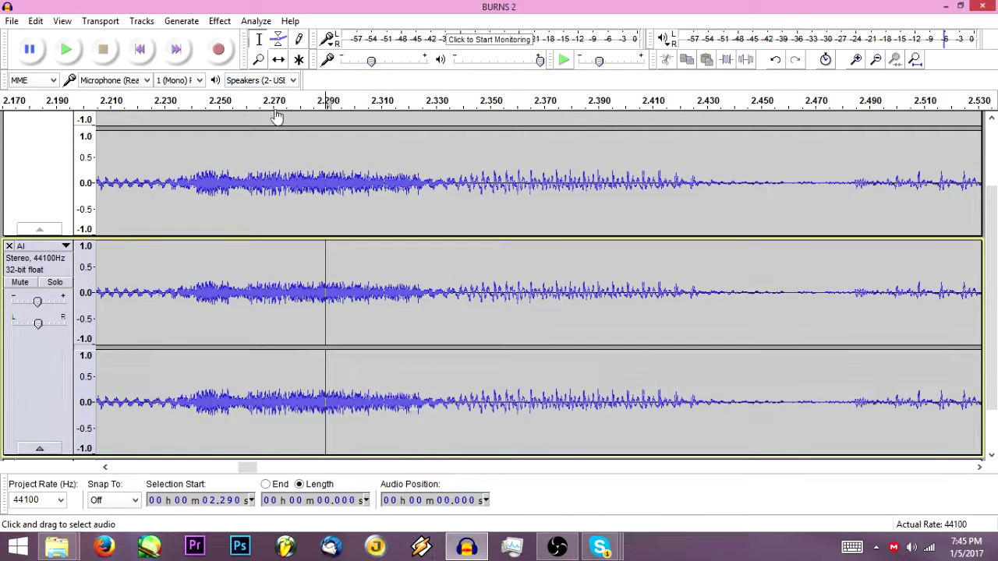
{"action": "left_click", "coordinate": [279, 61]}
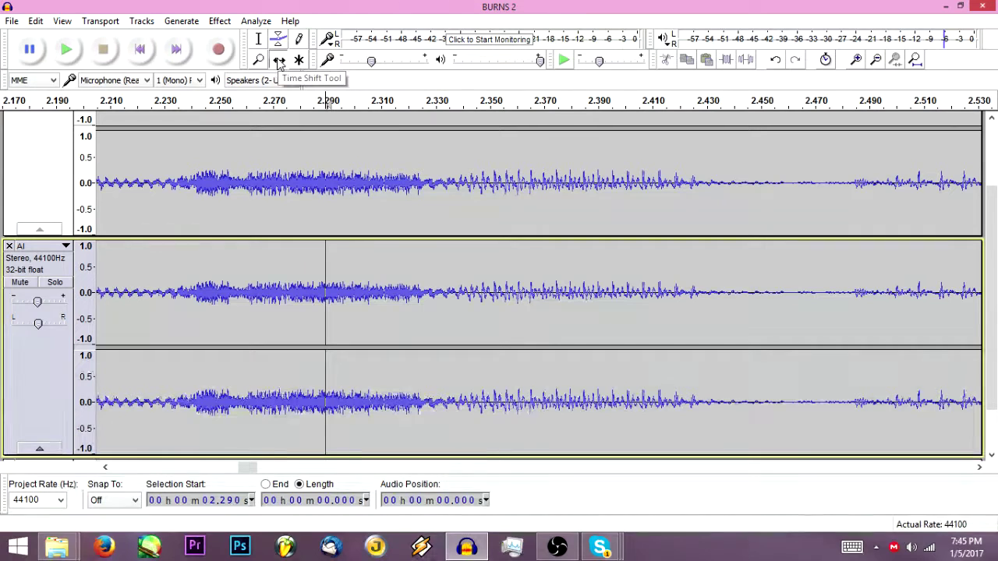
{"action": "scroll", "coordinate": [343, 288], "scroll_direction": "up", "scroll_amount": 3}
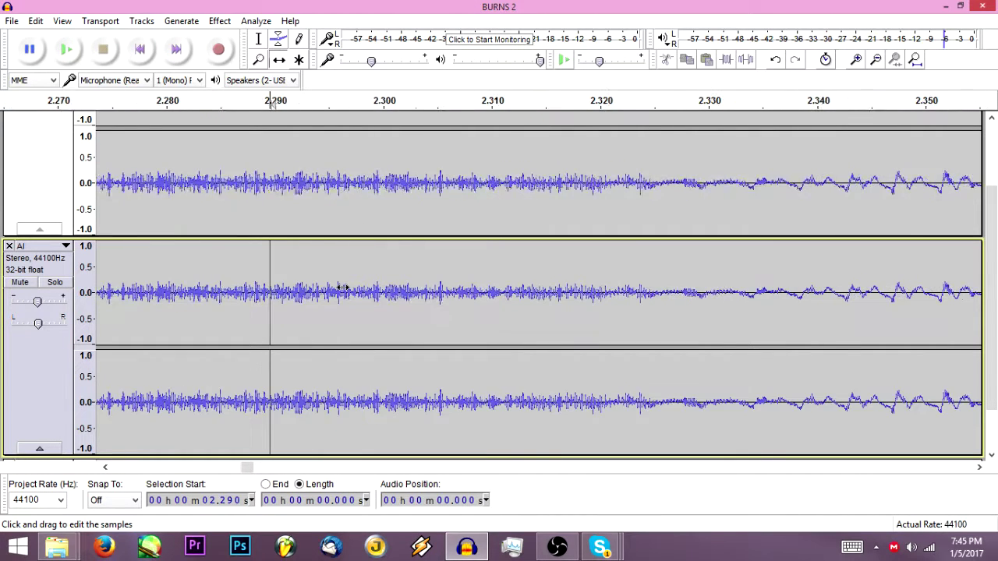
{"action": "scroll", "coordinate": [343, 289], "scroll_direction": "up", "scroll_amount": 2}
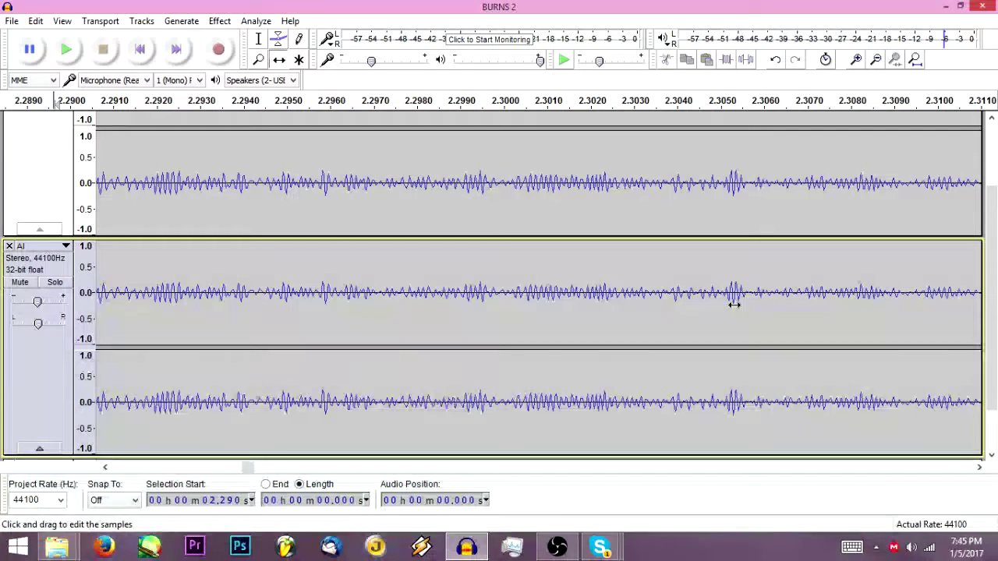
{"action": "left_click_drag", "start_coordinate": [734, 303], "coordinate": [744, 305]}
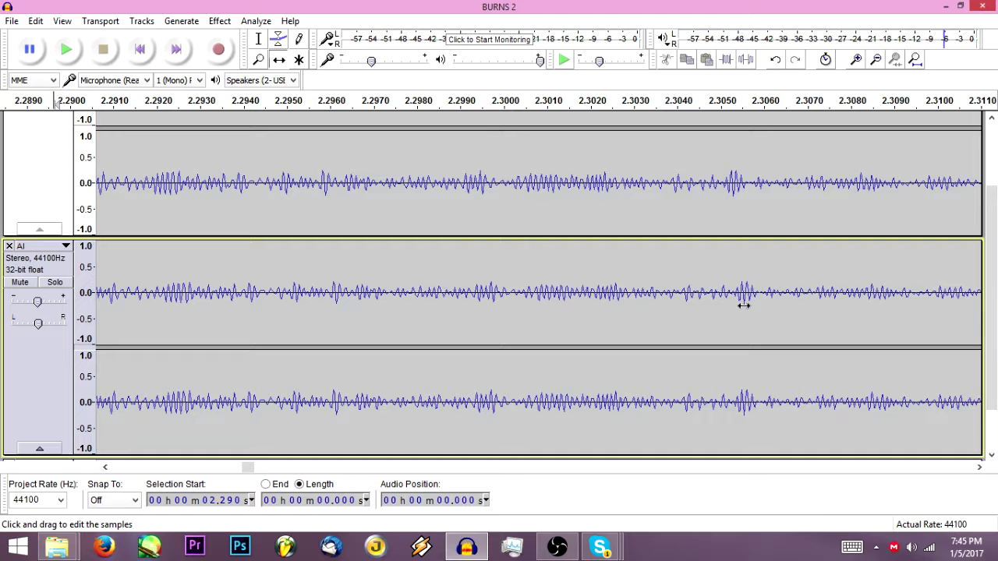
{"action": "scroll", "coordinate": [490, 318], "scroll_direction": "down", "scroll_amount": 8}
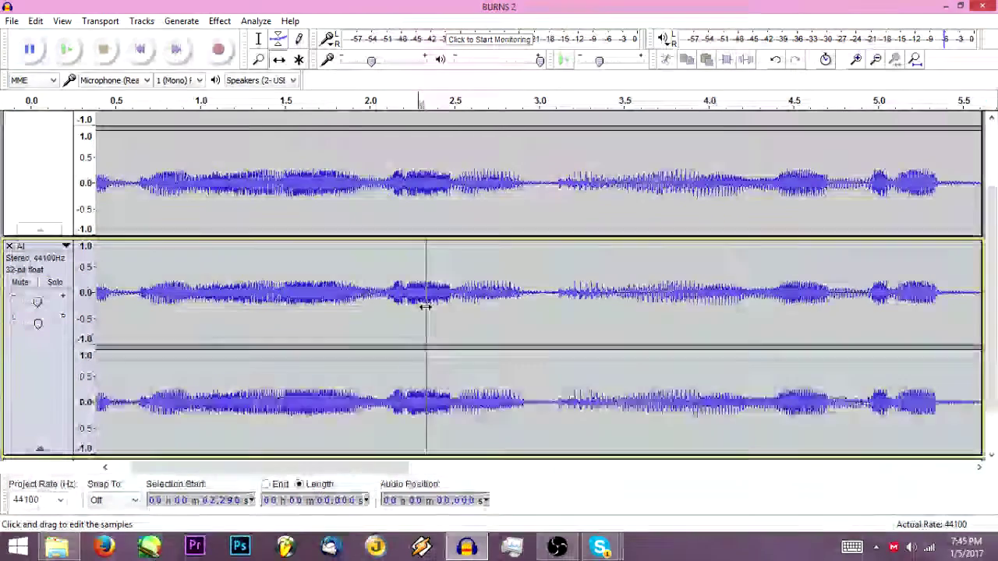
{"action": "scroll", "coordinate": [425, 308], "scroll_direction": "down", "scroll_amount": 1}
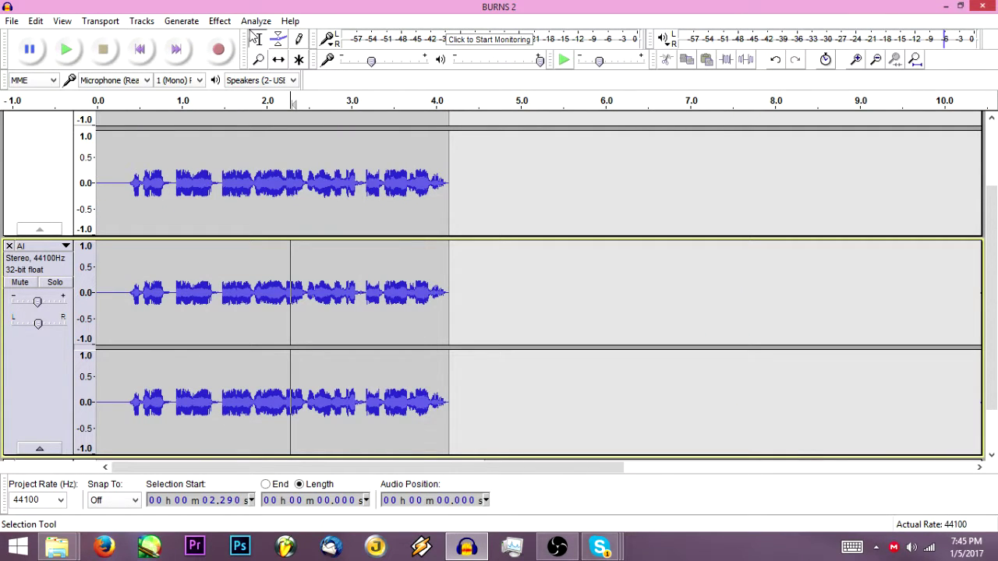
- Lower the volume of the lower AI track and play back to hear the blend
{"action": "left_click", "coordinate": [148, 50]}
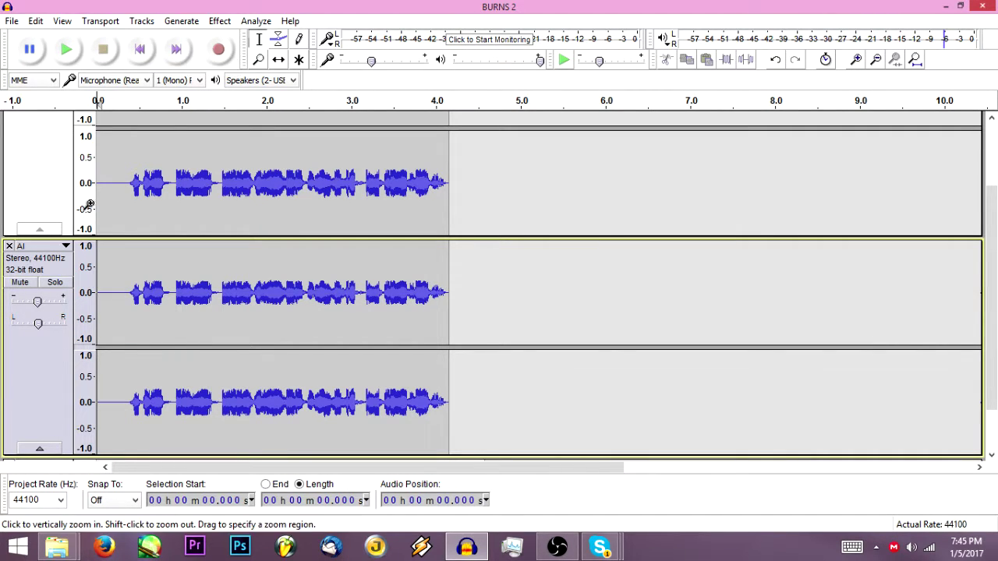
{"action": "left_click_drag", "start_coordinate": [42, 307], "coordinate": [33, 302]}
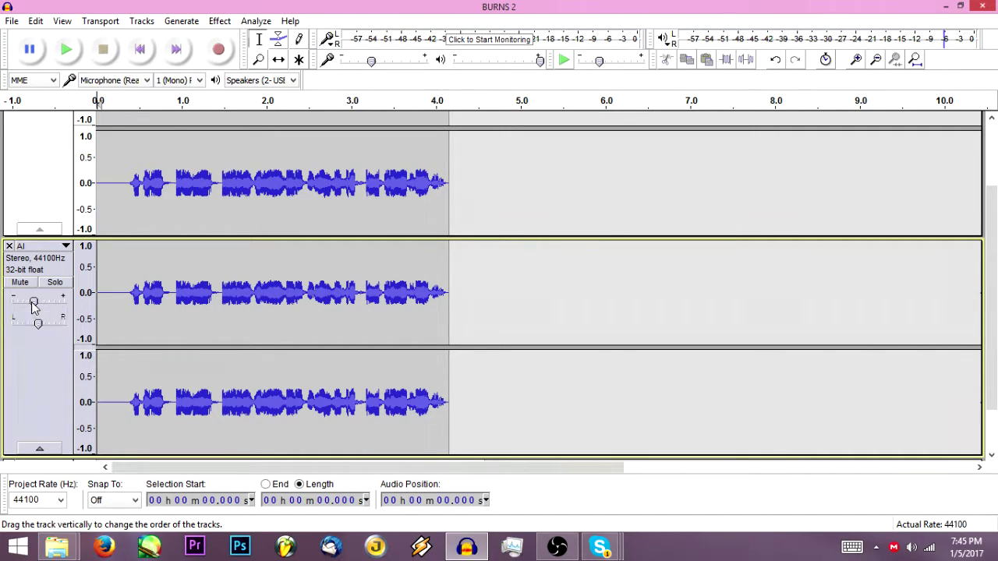
{"action": "key", "text": "space"}
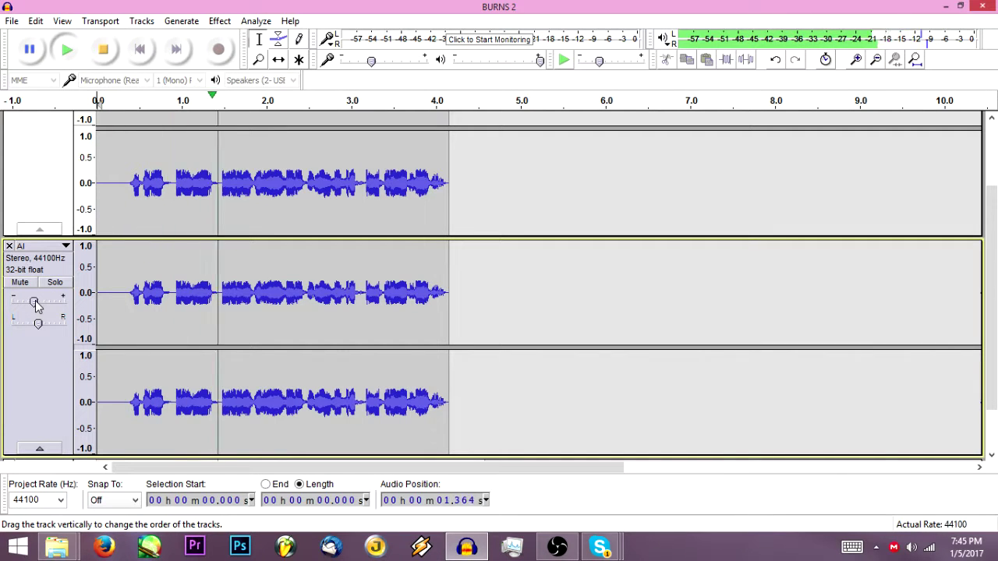
{"action": "key", "text": "space"}
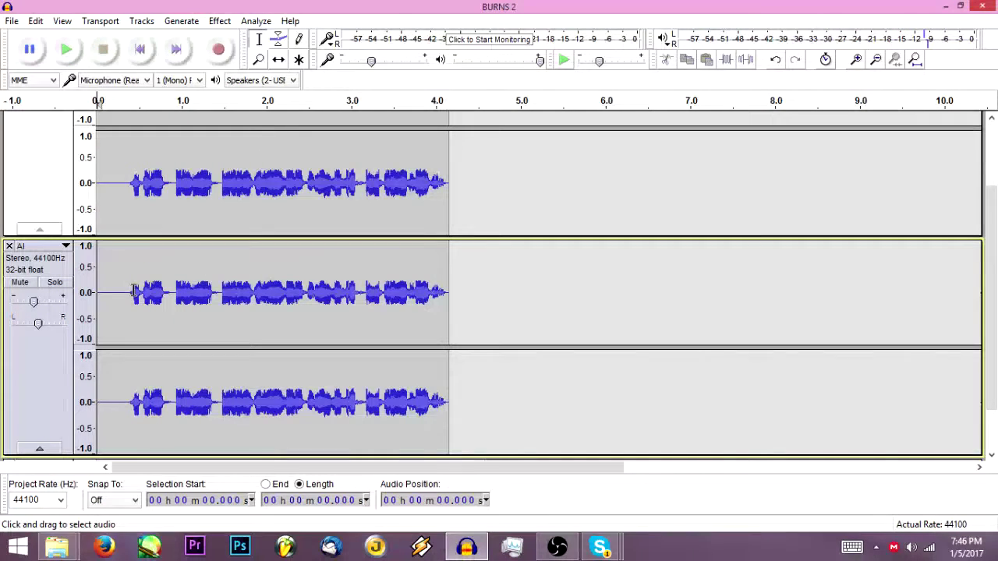
- Fine-tune the lower AI clip's later offset with the Time Shift tool, checking by playback
{"action": "key", "text": "F5"}
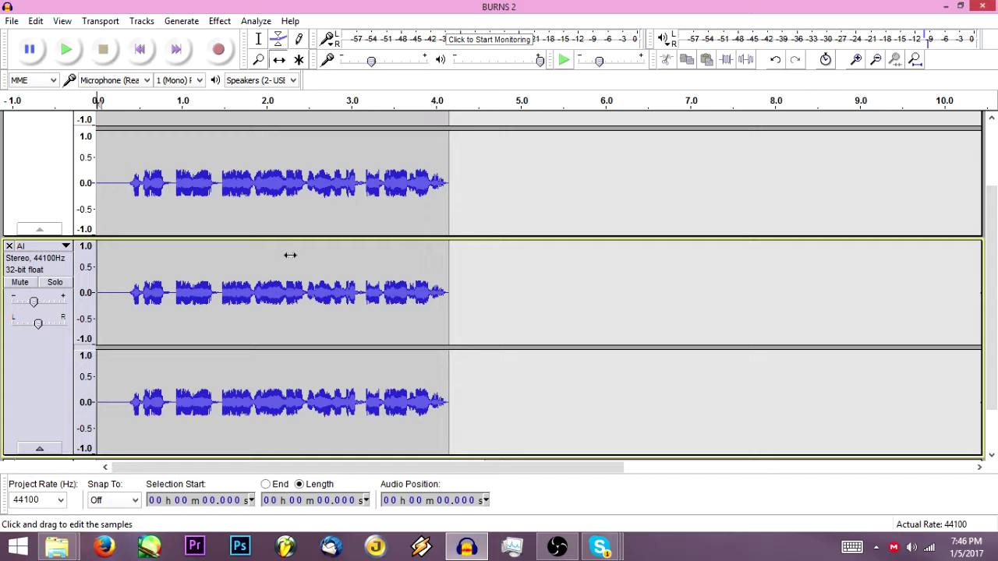
{"action": "left_click_drag", "start_coordinate": [290, 255], "coordinate": [296, 254]}
{"action": "key", "text": "space"}
{"action": "key", "text": "space"}
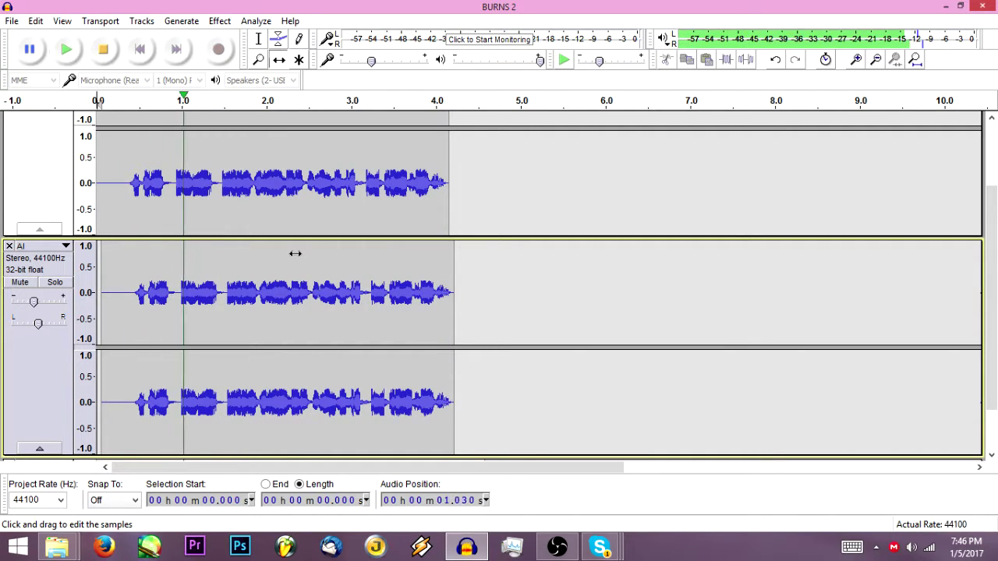
{"action": "scroll", "coordinate": [258, 257], "scroll_direction": "up", "scroll_amount": 3, "text": "ctrl"}
{"action": "left_click_drag", "start_coordinate": [289, 277], "coordinate": [274, 278]}
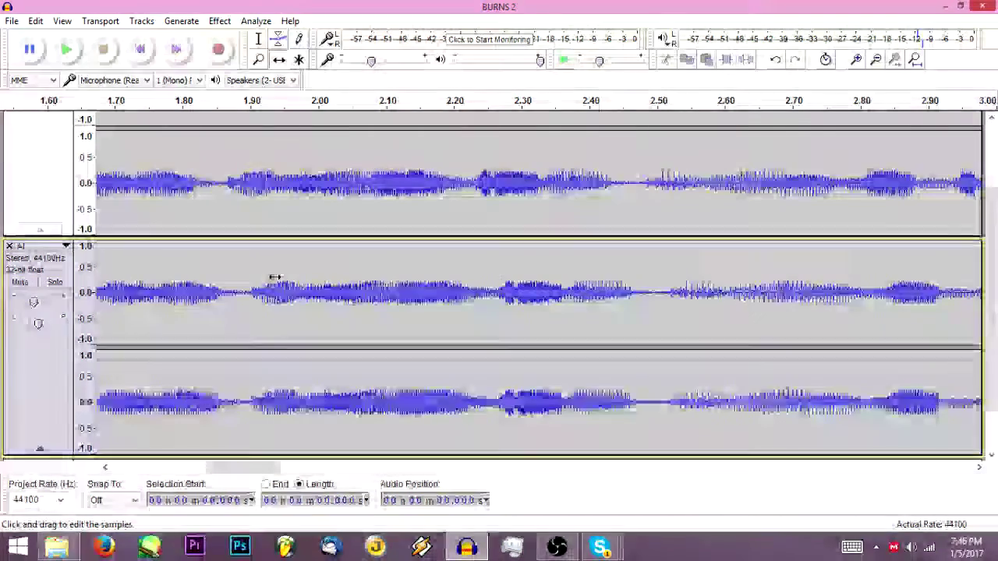
{"action": "key", "text": "space"}
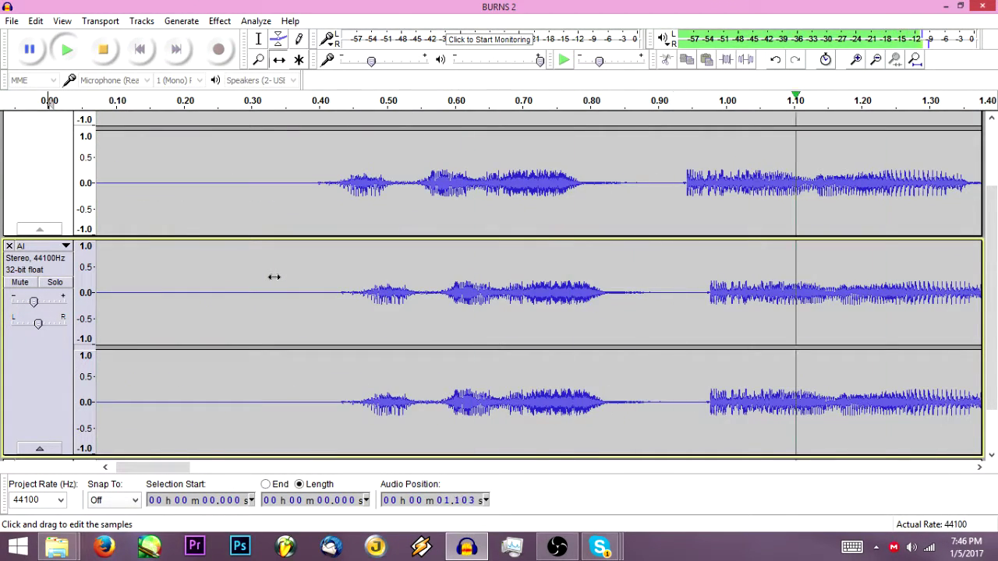
{"action": "scroll", "coordinate": [274, 277], "scroll_direction": "down", "scroll_amount": 3, "text": "ctrl"}
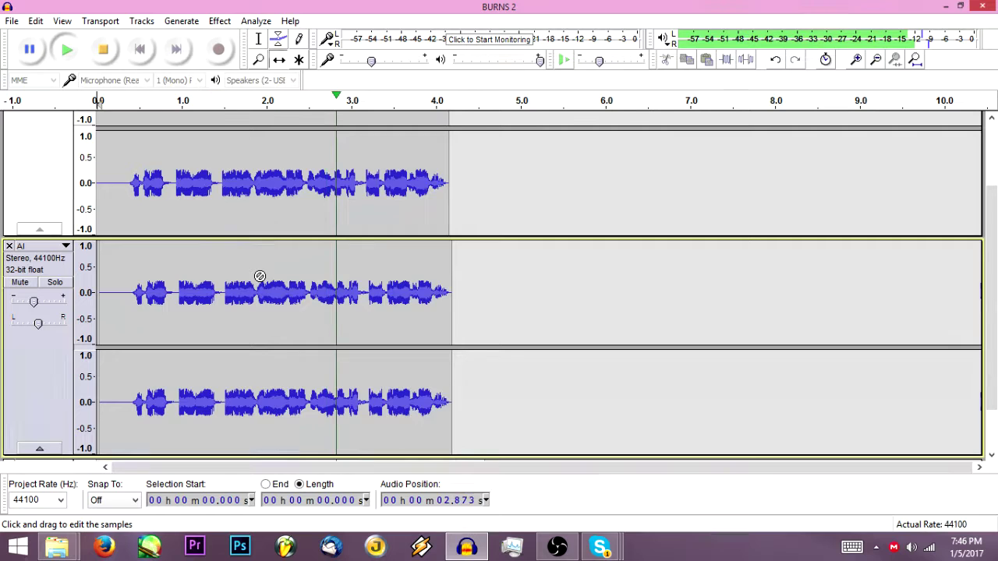
{"action": "scroll", "coordinate": [258, 278], "scroll_direction": "down", "scroll_amount": 1, "text": "ctrl"}
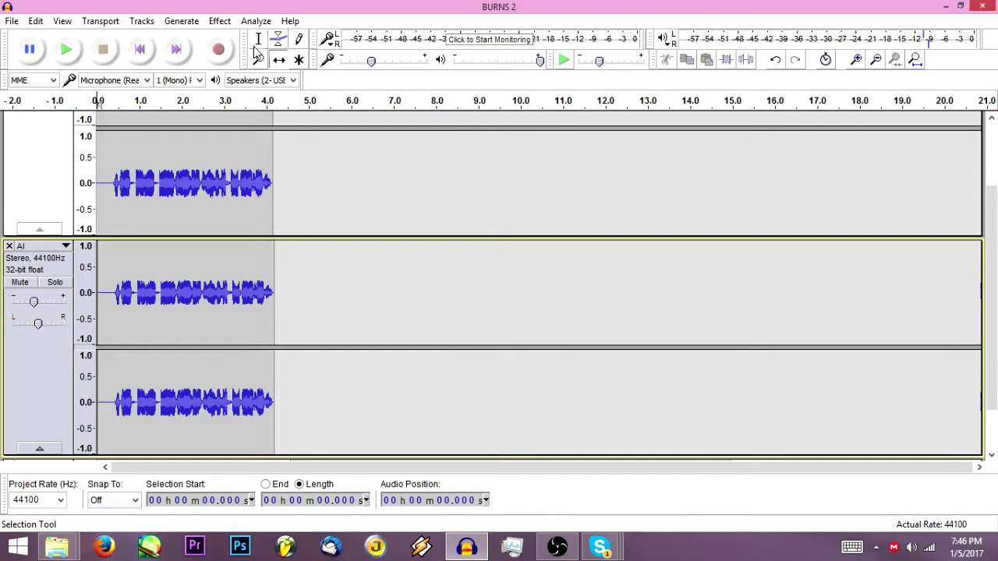
- Turn down the gain on both AI tracks, check the balance, then select both tracks
{"action": "scroll", "coordinate": [263, 307], "scroll_direction": "up", "scroll_amount": 2}
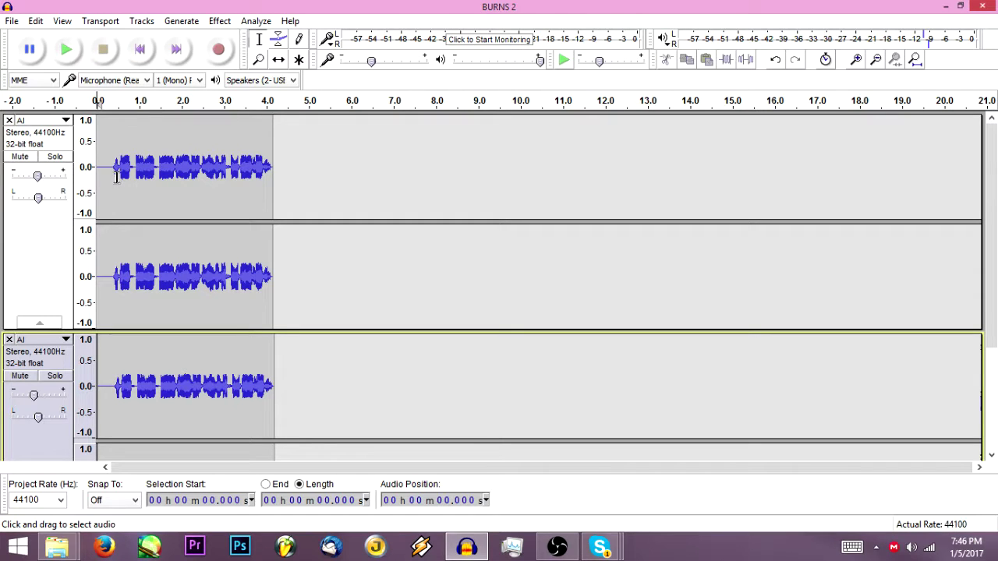
{"action": "left_click_drag", "start_coordinate": [37, 176], "coordinate": [33, 176]}
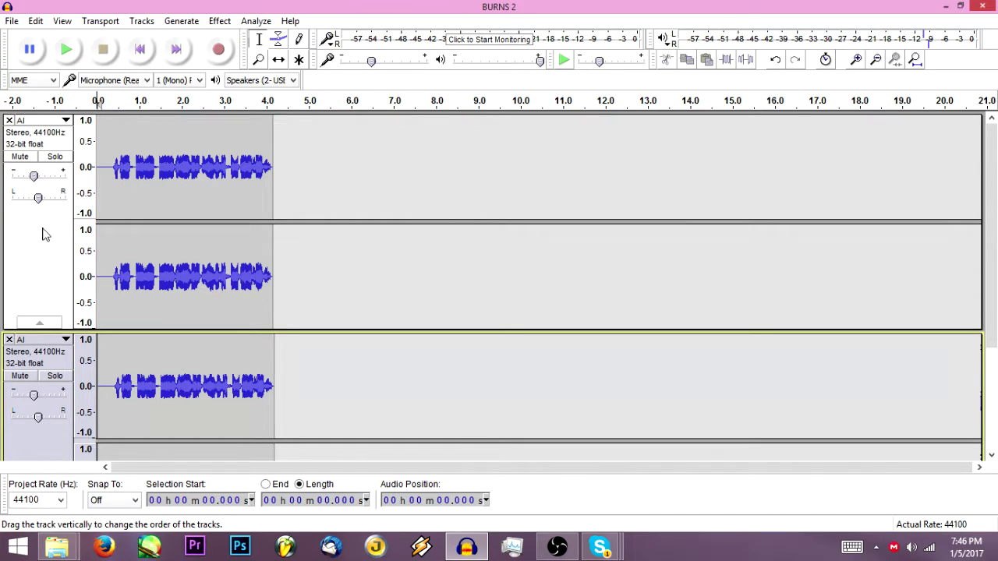
{"action": "left_click_drag", "start_coordinate": [34, 394], "coordinate": [32, 395]}
{"action": "key", "text": "space"}
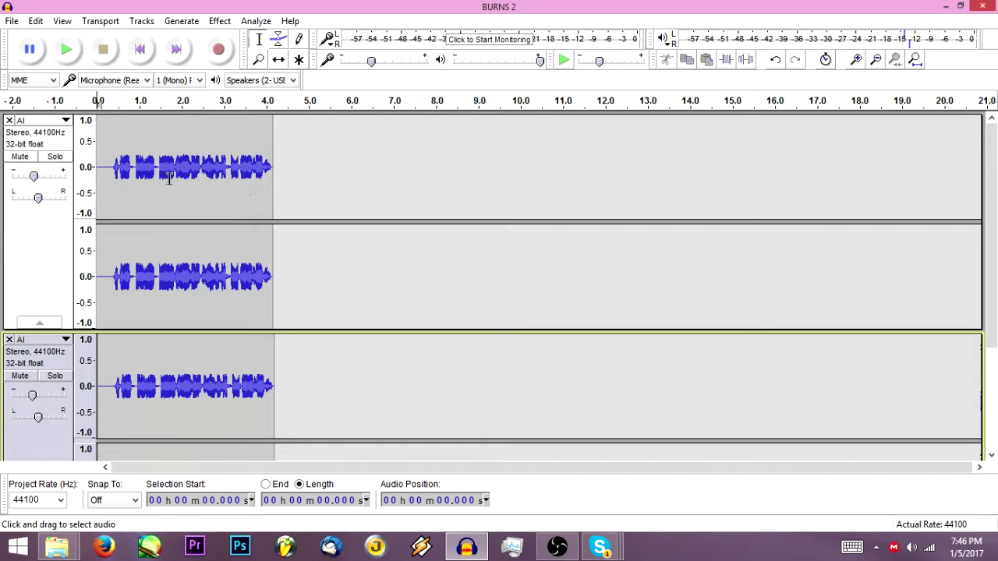
{"action": "left_click", "coordinate": [49, 244]}
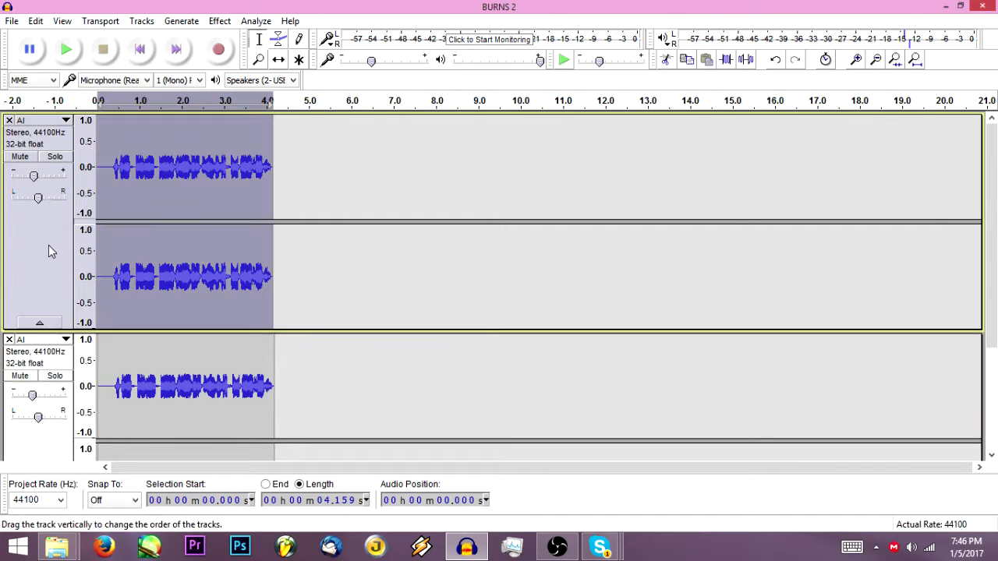
{"action": "left_click", "coordinate": [62, 366], "text": "shift"}
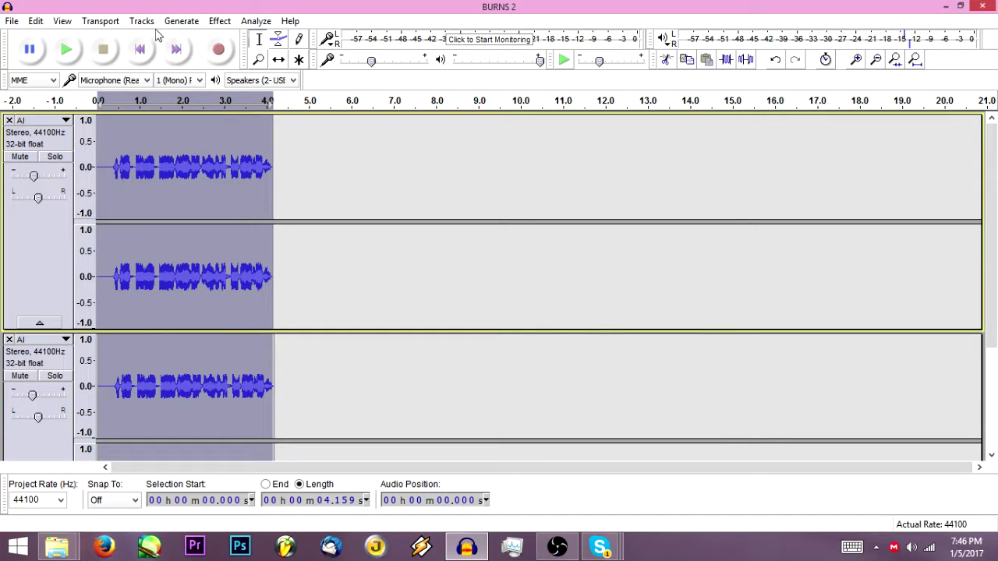
- Apply a 6 dB, 1000 Hz High Pass Filter to both AI tracks
{"action": "left_click", "coordinate": [219, 21]}
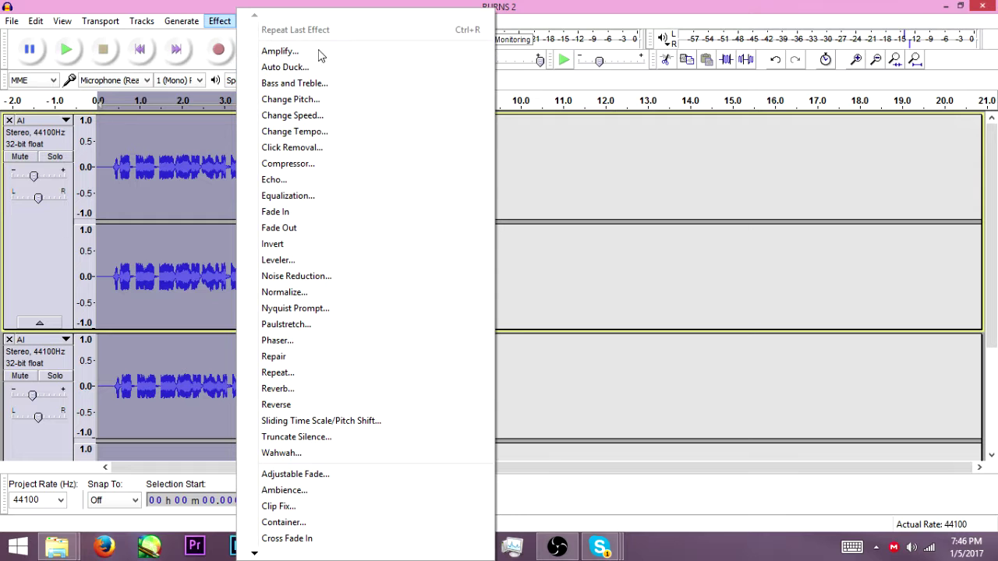
{"action": "mouse_move", "coordinate": [338, 556]}
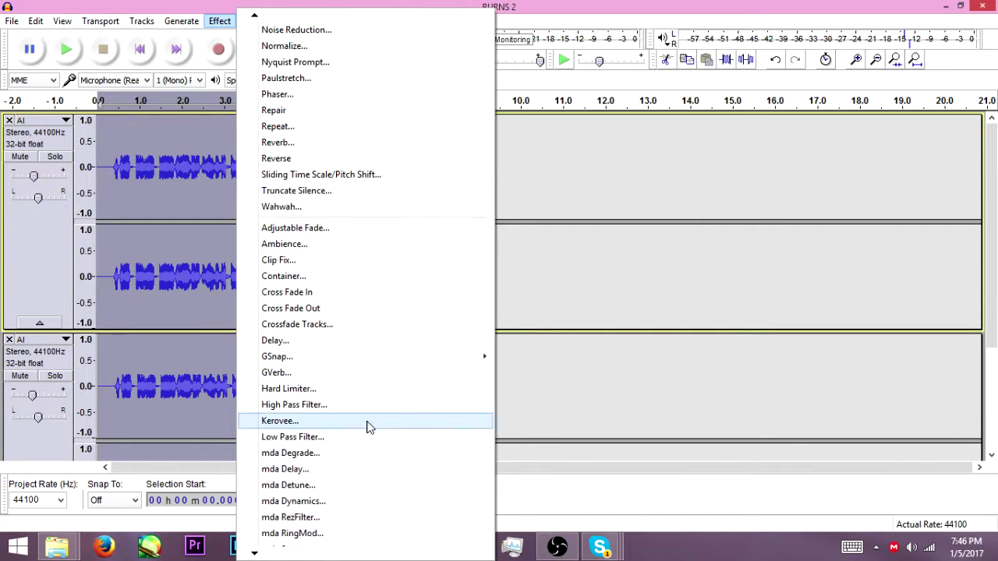
{"action": "left_click", "coordinate": [375, 405]}
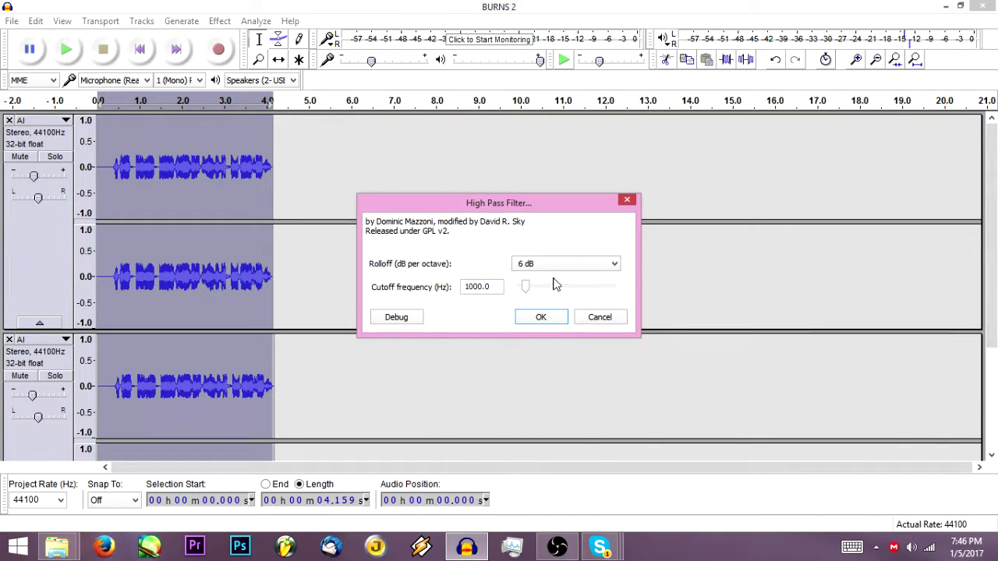
{"action": "left_click", "coordinate": [541, 319]}
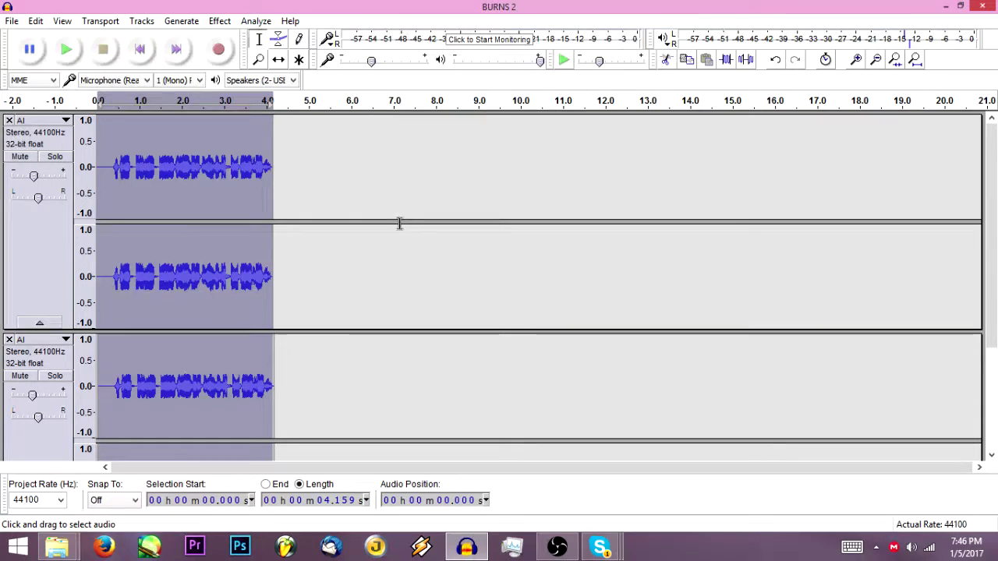
- Compress both AI tracks at a -13 dB threshold and 3.5:1 ratio
{"action": "left_click", "coordinate": [219, 21]}
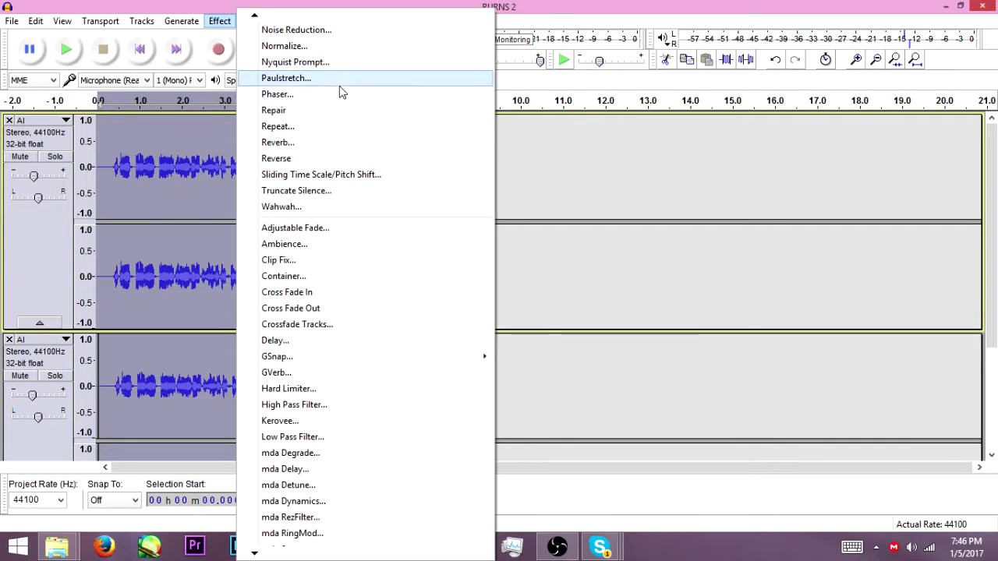
{"action": "scroll", "coordinate": [319, 29], "scroll_direction": "up", "scroll_amount": 5}
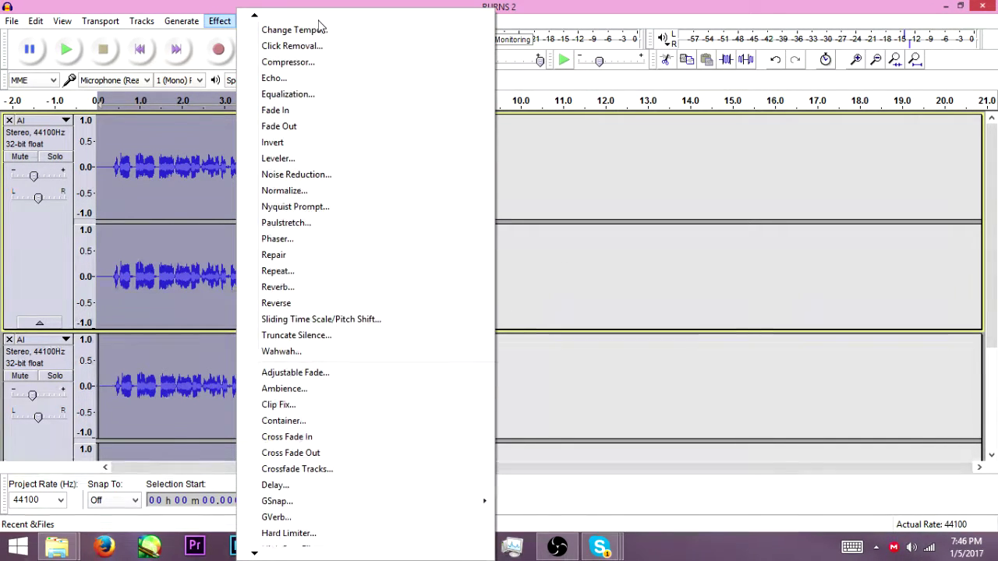
{"action": "scroll", "coordinate": [319, 29], "scroll_direction": "up", "scroll_amount": 1}
{"action": "left_click", "coordinate": [351, 91]}
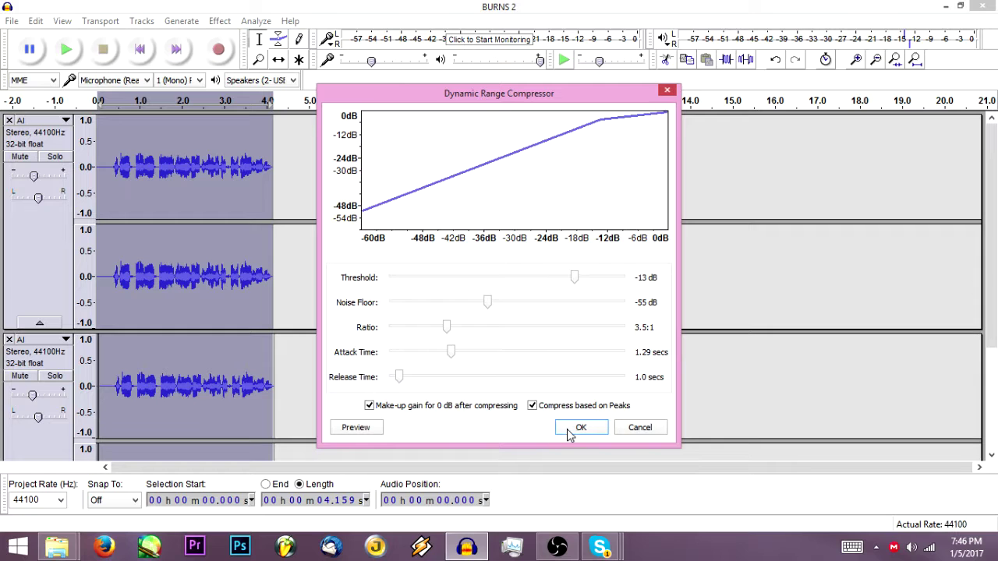
{"action": "left_click", "coordinate": [579, 428]}
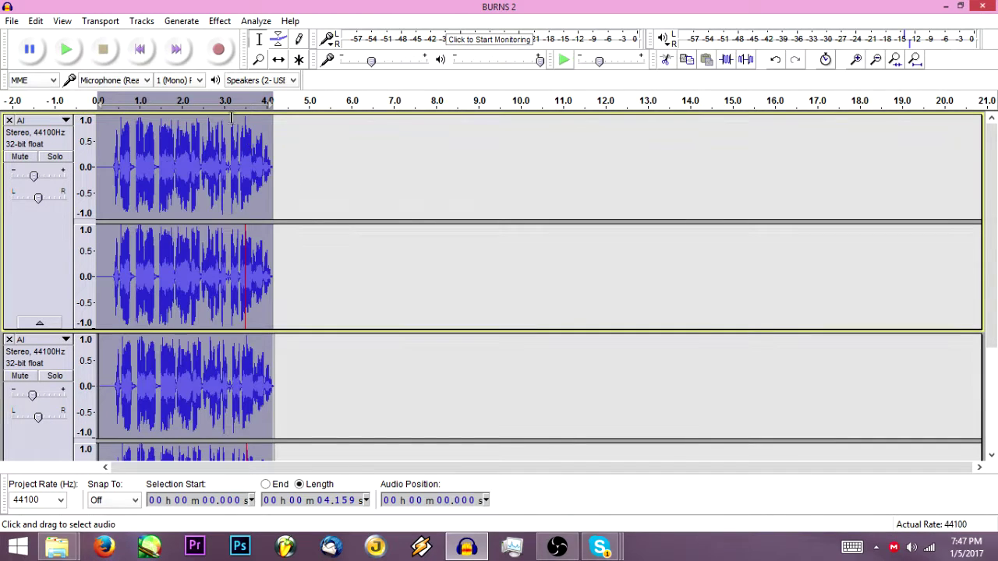
- Mix and Render the two AI tracks into one, play it from the start, then delete the Mix track
{"action": "left_click", "coordinate": [141, 23]}
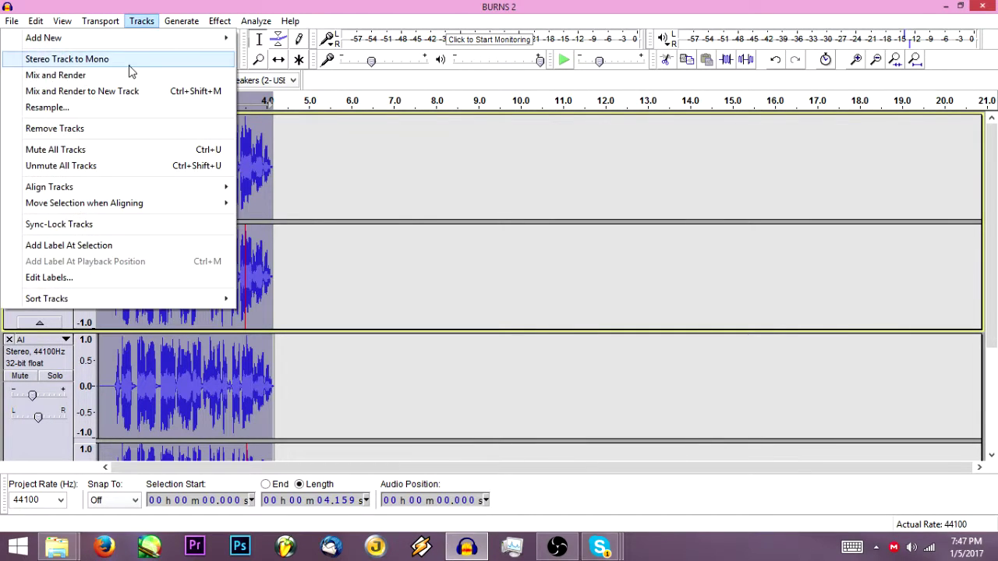
{"action": "left_click", "coordinate": [129, 72]}
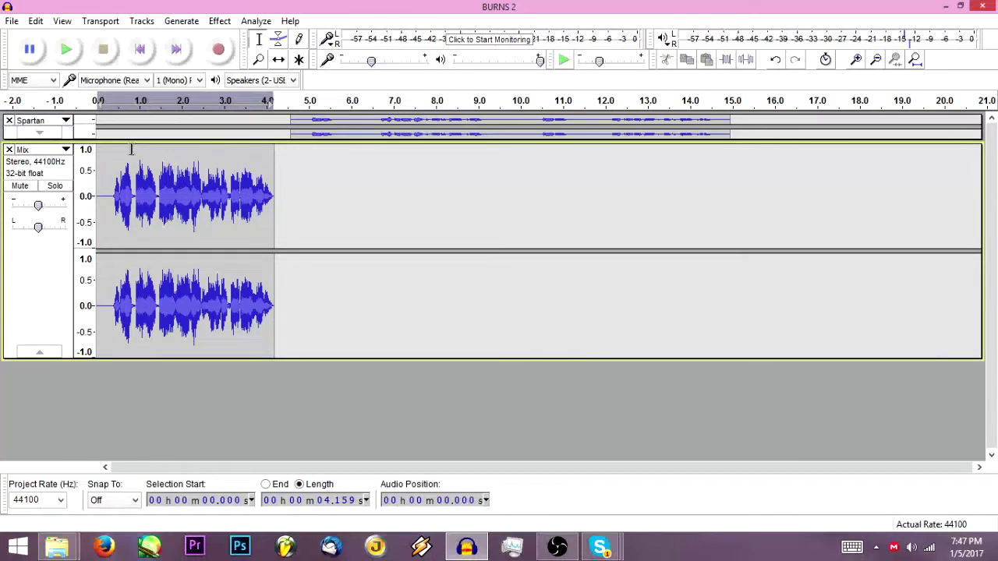
{"action": "left_click", "coordinate": [141, 49]}
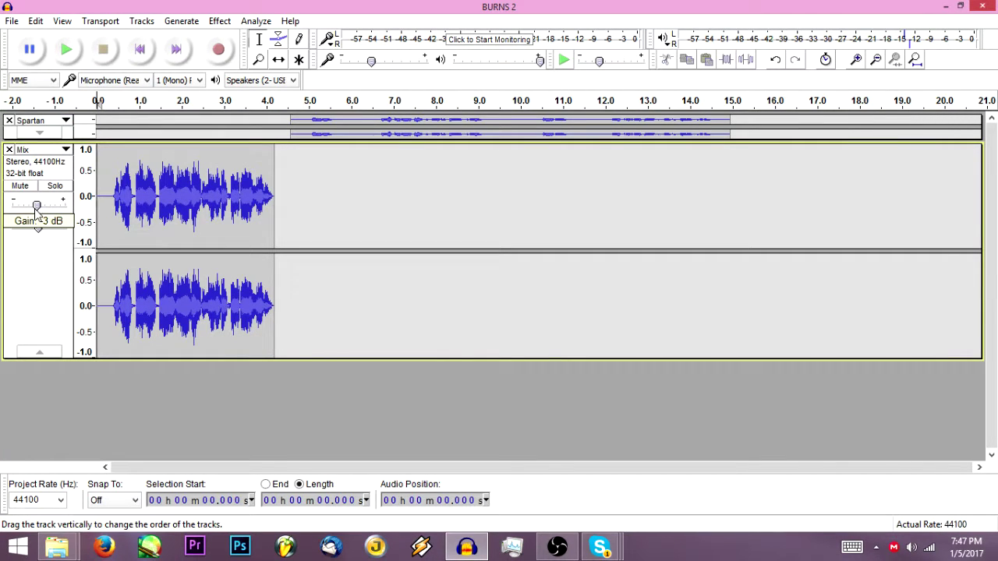
{"action": "key", "text": "space"}
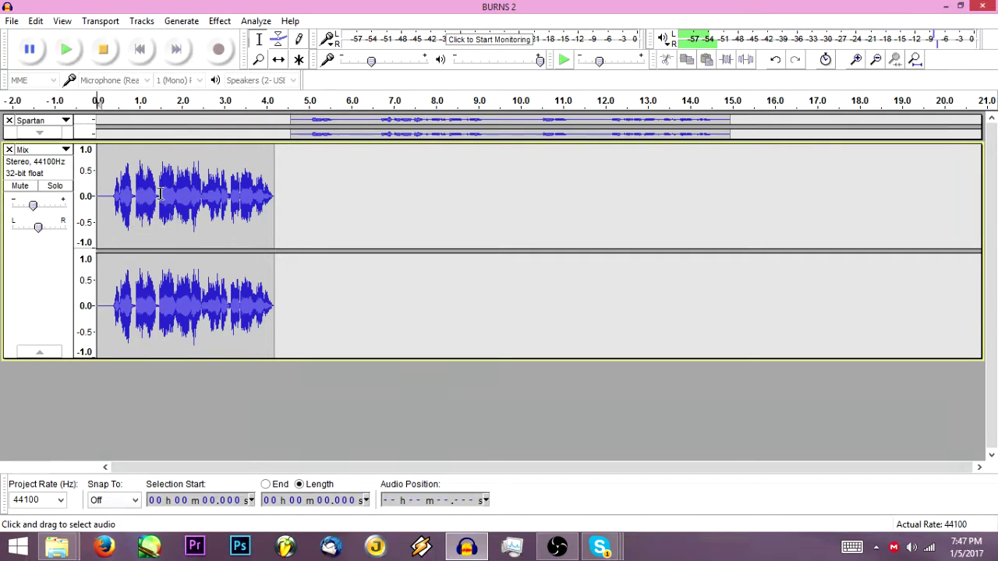
{"action": "left_click", "coordinate": [8, 150]}
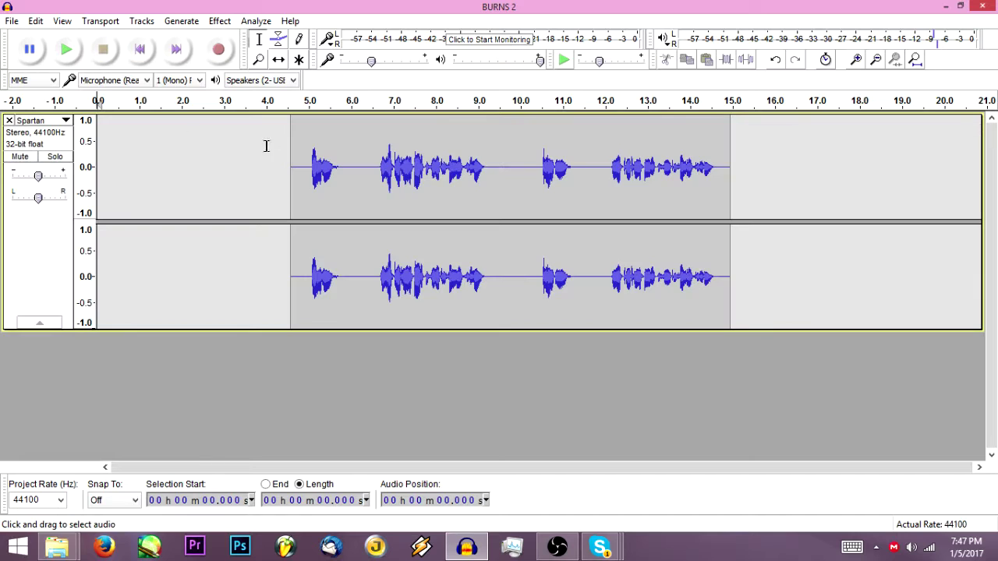
- Expand the Spartan track, slide its voice clip to 0 s, and play it back
{"action": "left_click", "coordinate": [47, 137]}
{"action": "left_click", "coordinate": [278, 59]}
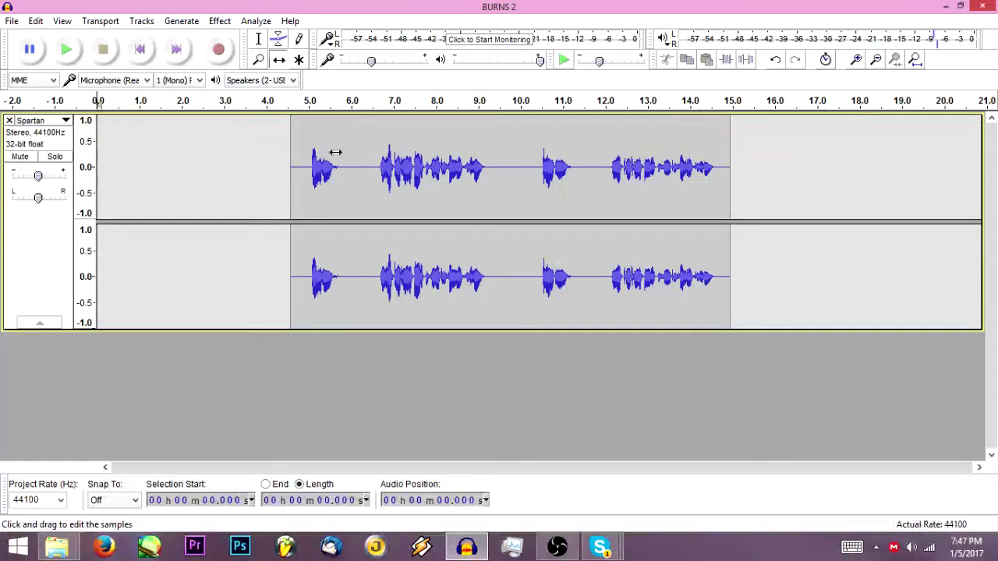
{"action": "left_click_drag", "start_coordinate": [345, 168], "coordinate": [156, 174]}
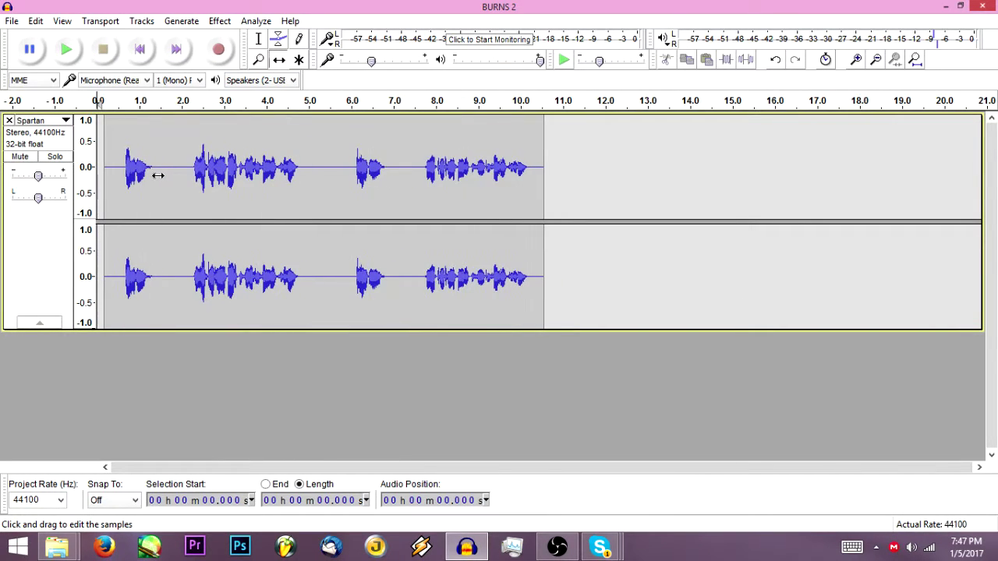
{"action": "left_click", "coordinate": [39, 245]}
{"action": "left_click", "coordinate": [67, 51]}
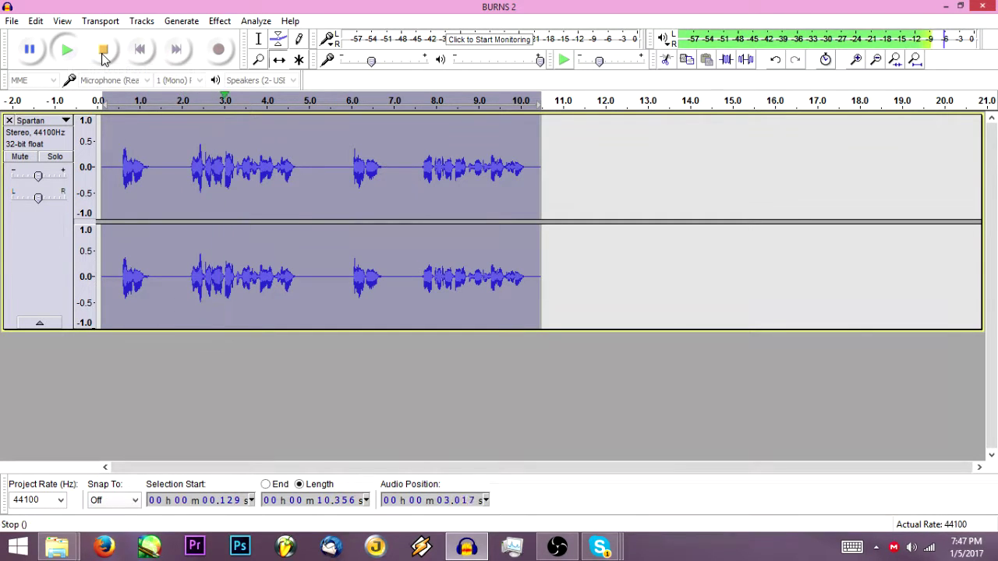
{"action": "left_click", "coordinate": [102, 50]}
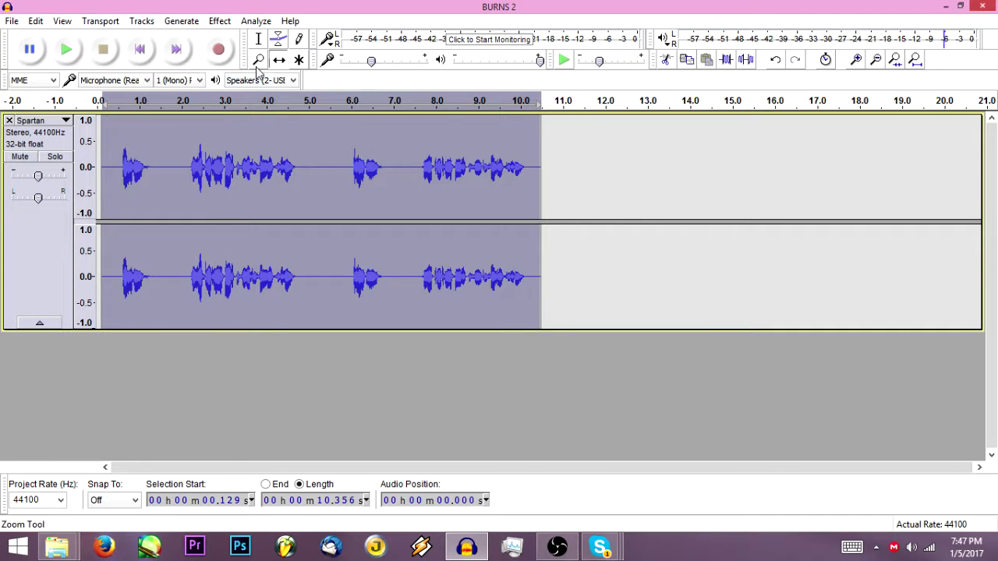
- Run High Pass Filter on the Spartan track, preview the thinner voice, and reselect the track
{"action": "left_click", "coordinate": [220, 23]}
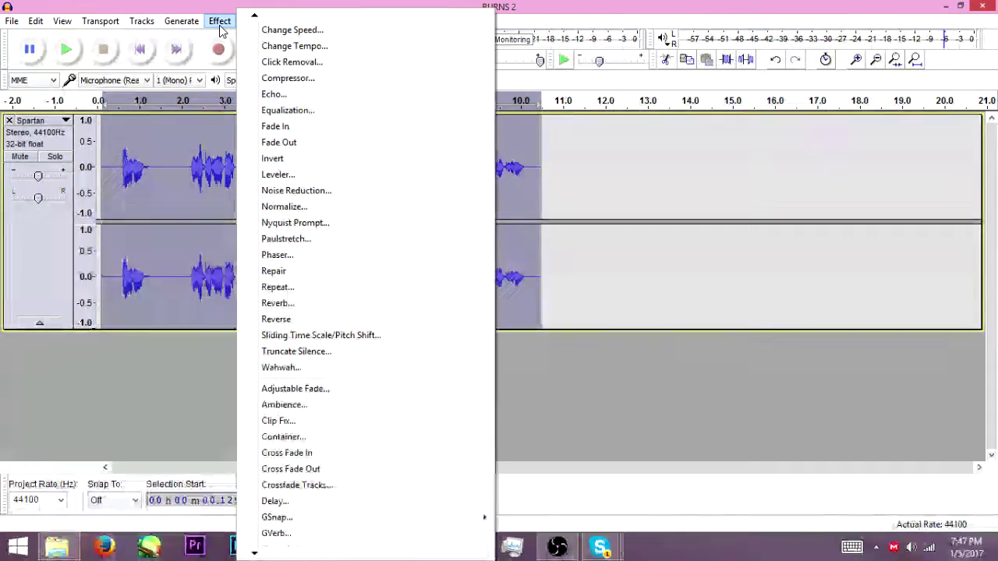
{"action": "left_click", "coordinate": [43, 292]}
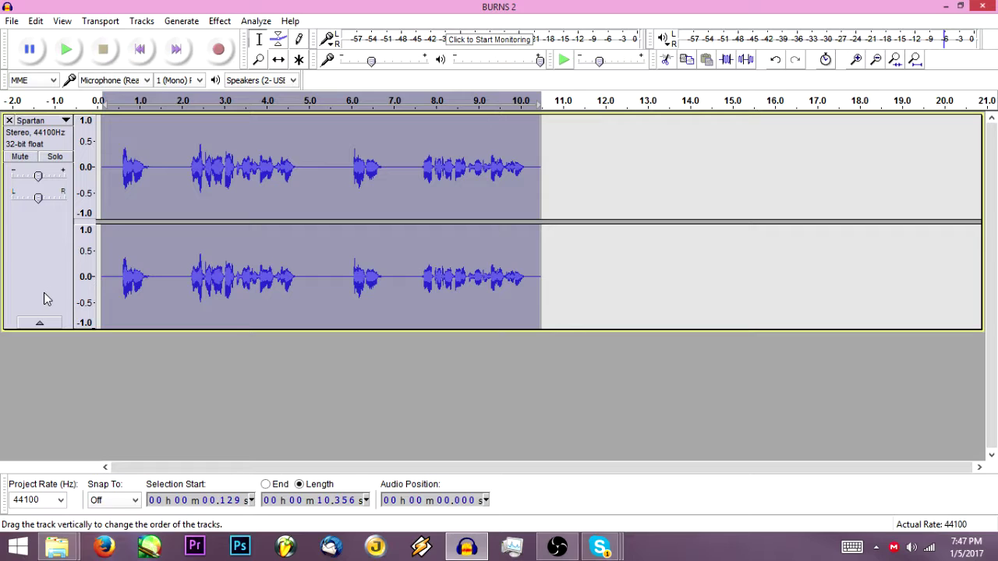
{"action": "left_click", "coordinate": [221, 23]}
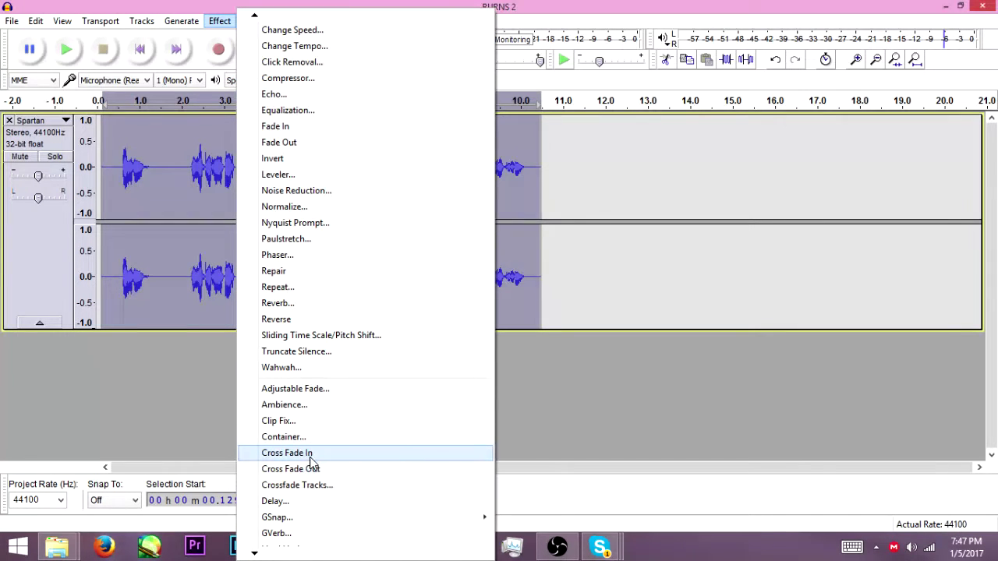
{"action": "scroll", "coordinate": [332, 514], "scroll_direction": "down", "scroll_amount": 1}
{"action": "scroll", "coordinate": [332, 514], "scroll_direction": "down", "scroll_amount": 2}
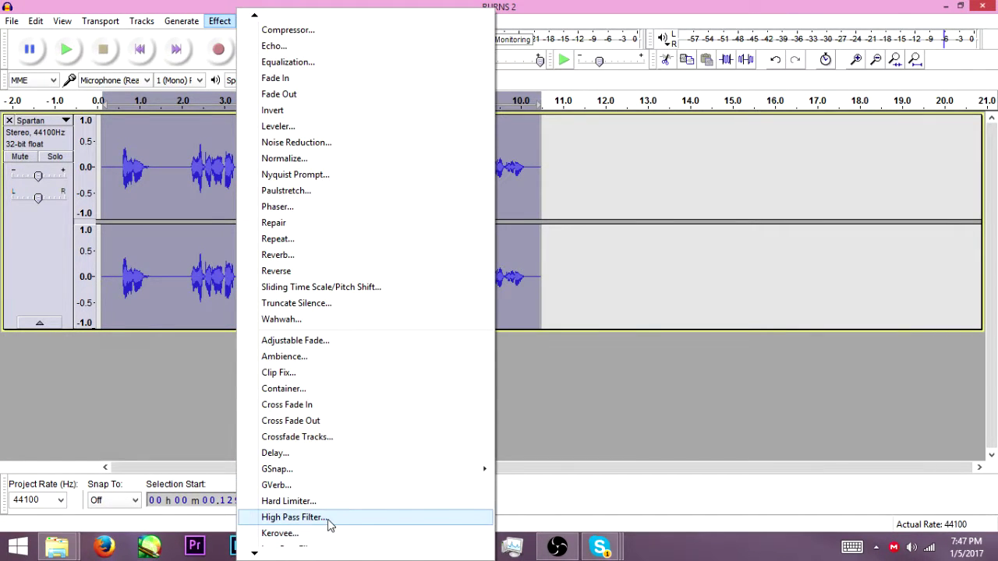
{"action": "left_click", "coordinate": [330, 526]}
{"action": "left_click", "coordinate": [540, 317]}
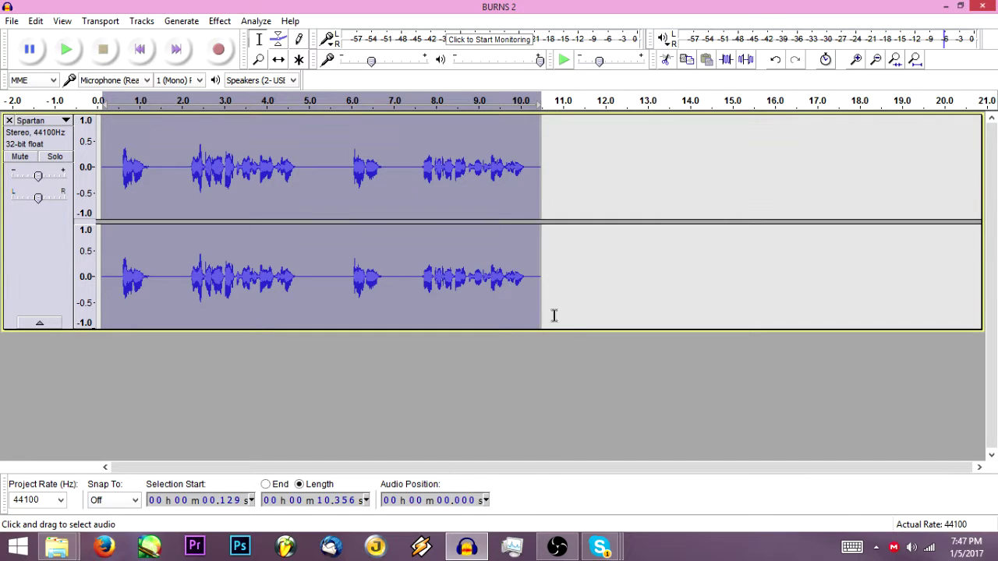
{"action": "key", "text": "space"}
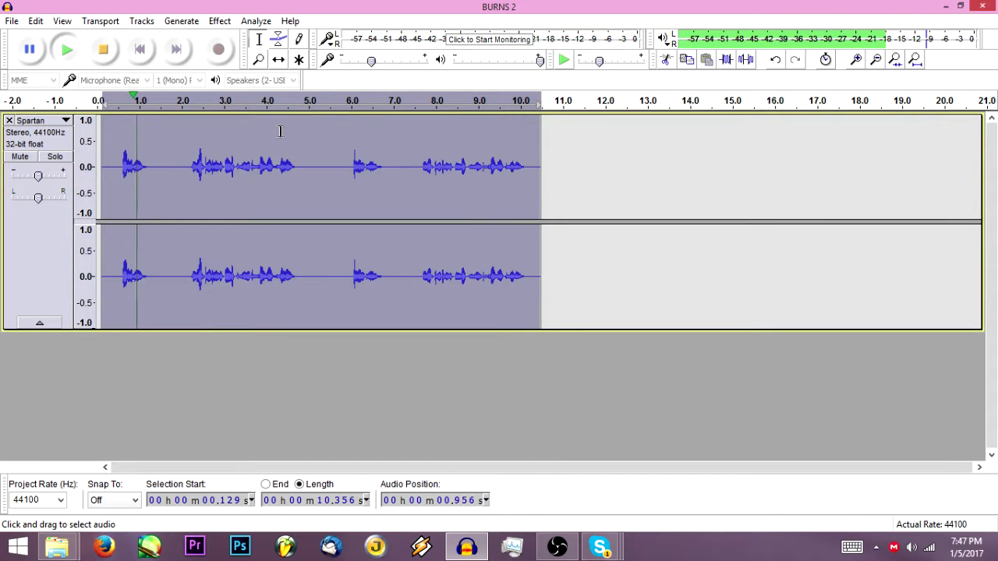
{"action": "key", "text": "space"}
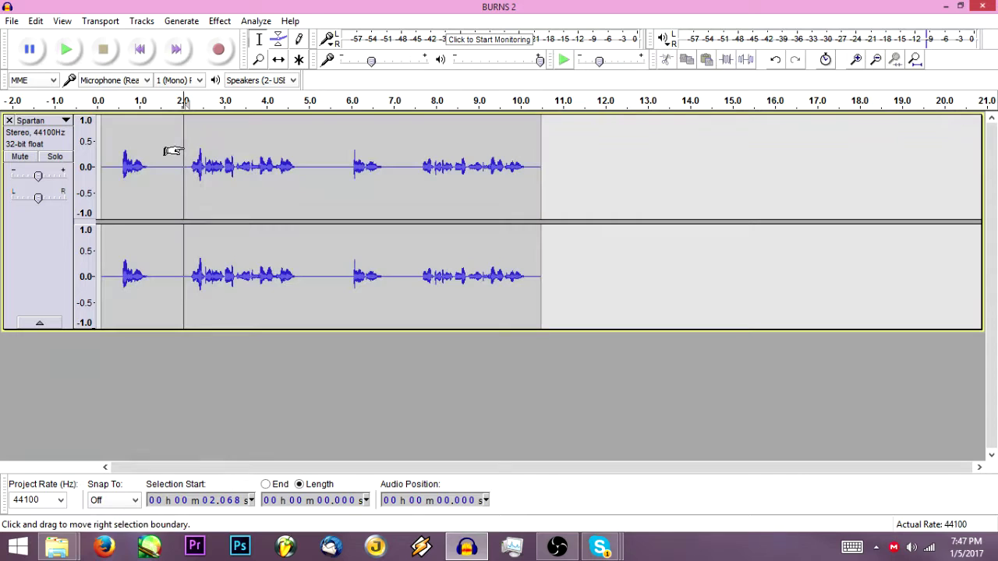
{"action": "key", "text": "space"}
{"action": "key", "text": "space"}
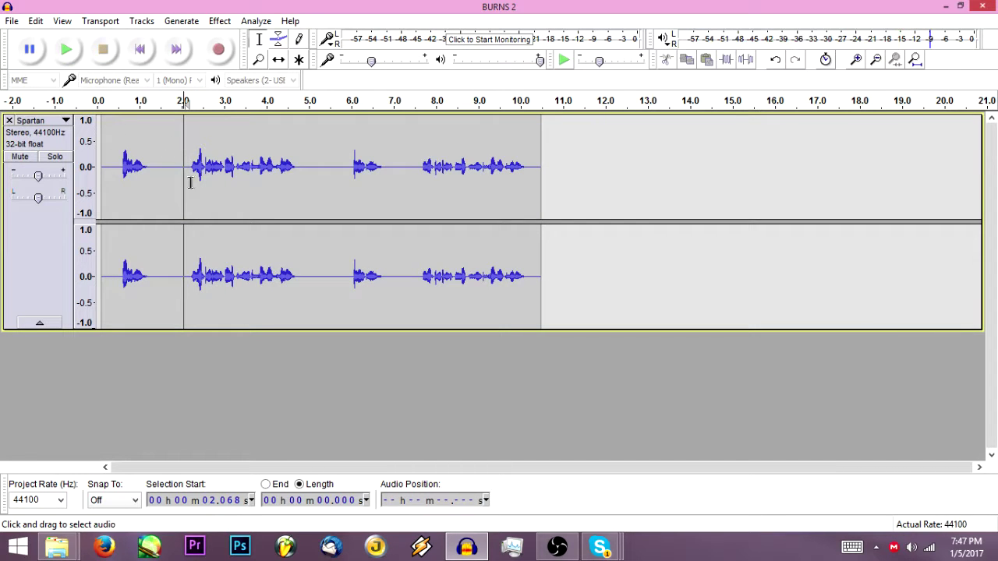
{"action": "left_click", "coordinate": [53, 225]}
- Apply a saved Equalization curve boosting 600 Hz and 1.5 kHz while cutting lows and highs
{"action": "left_click", "coordinate": [227, 26]}
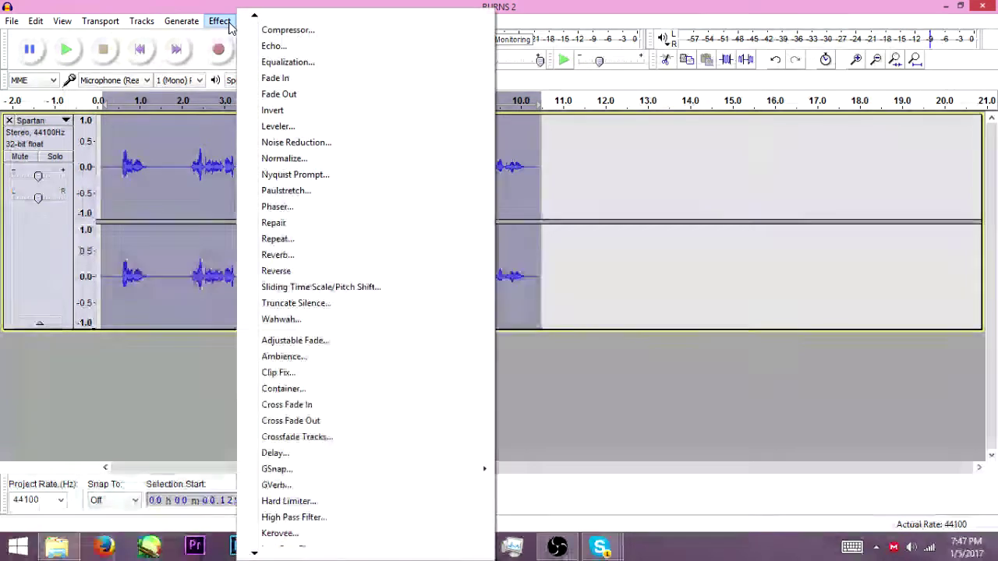
{"action": "mouse_move", "coordinate": [318, 18]}
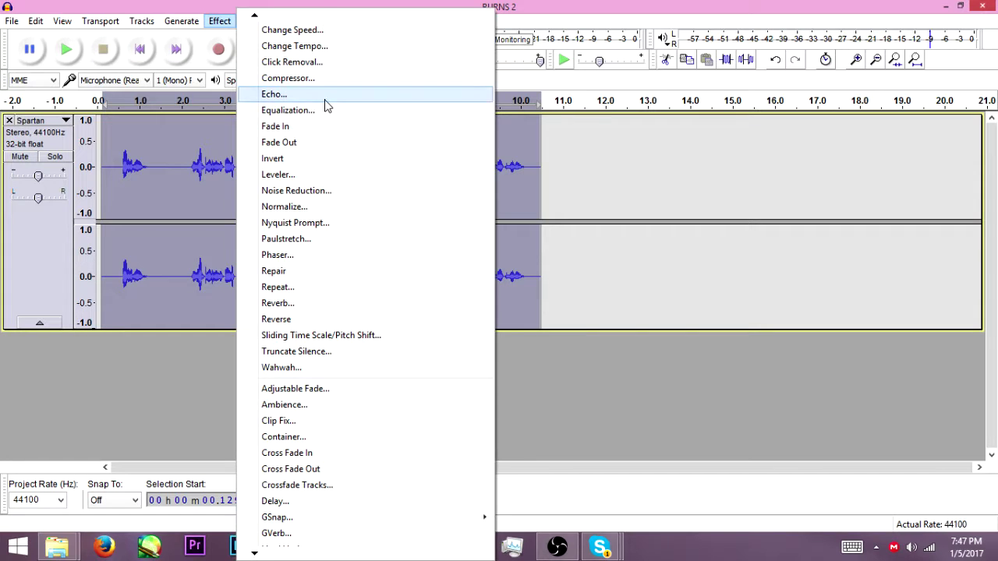
{"action": "left_click", "coordinate": [326, 110]}
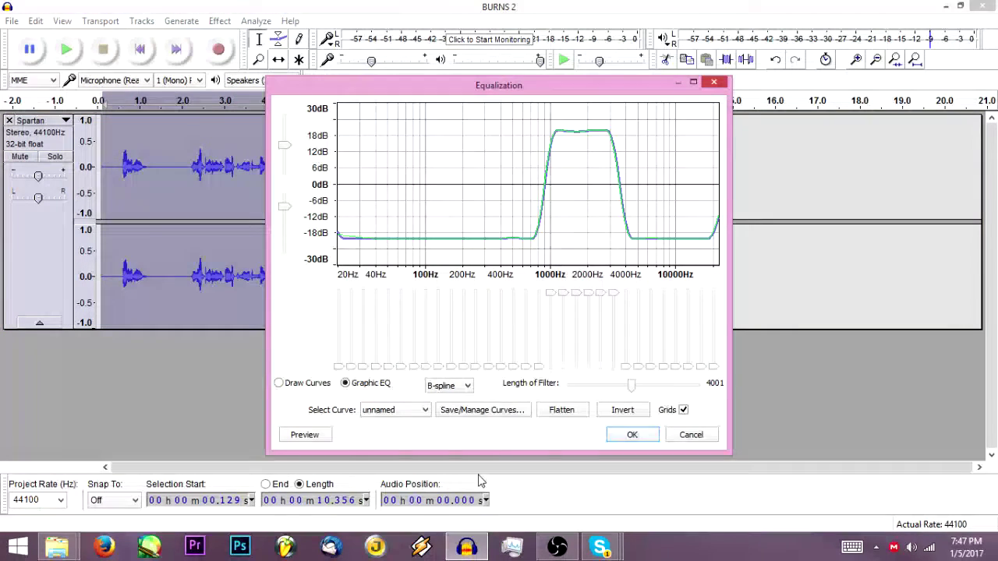
{"action": "left_click", "coordinate": [404, 416]}
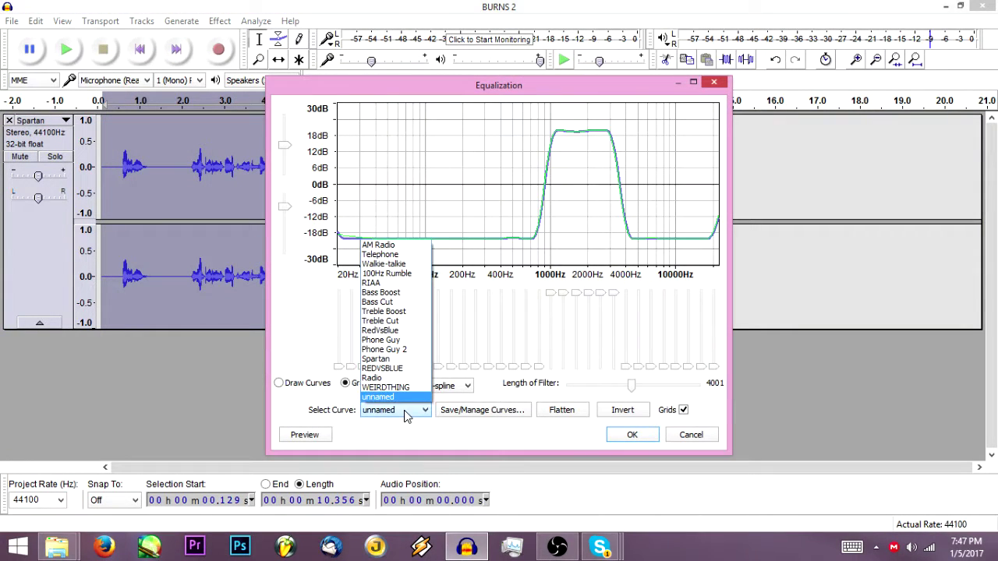
{"action": "left_click", "coordinate": [406, 367]}
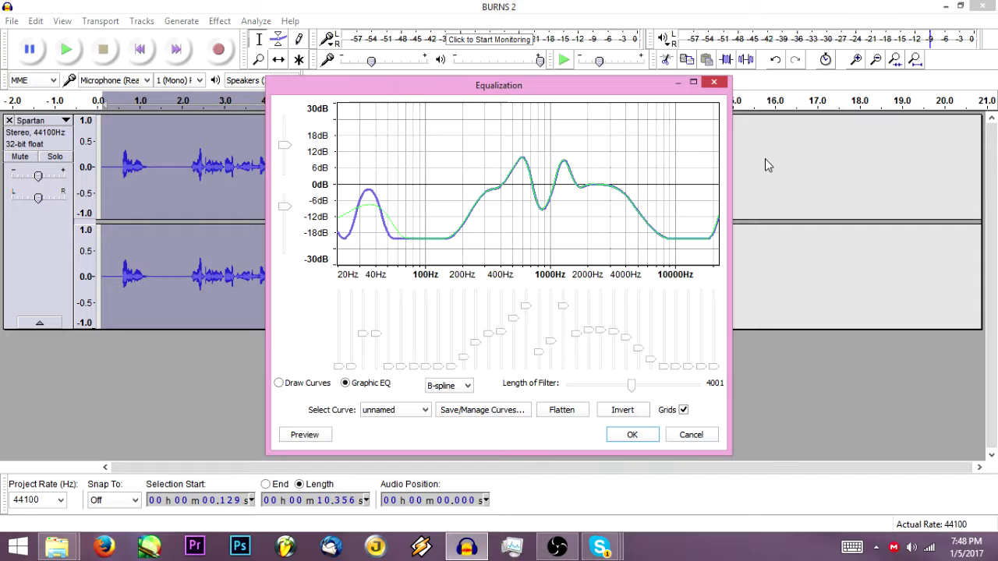
{"action": "left_click", "coordinate": [632, 435]}
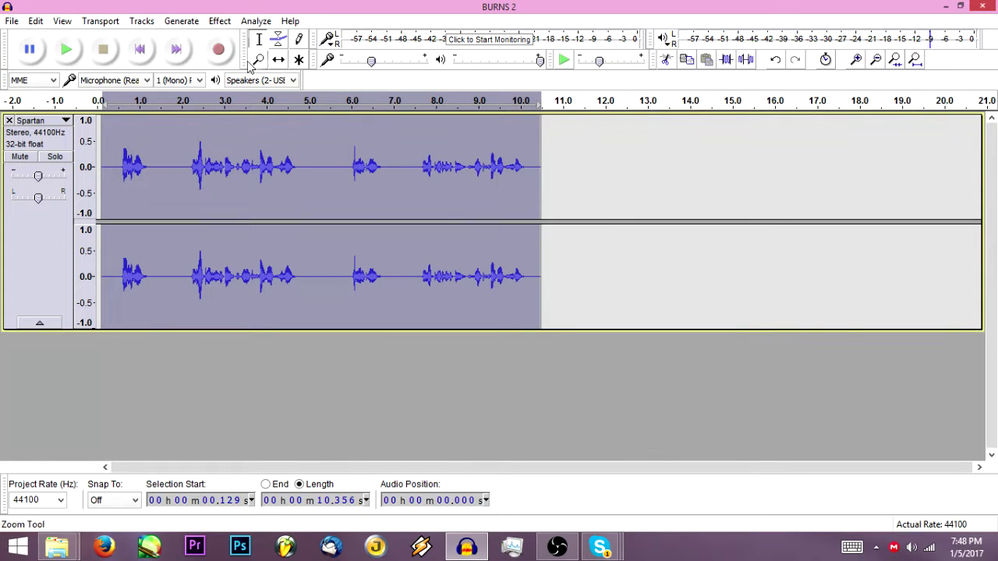
- Apply the Compressor to the Spartan track at its default settings and lower the track gain to -4 dB
{"action": "left_click", "coordinate": [220, 22]}
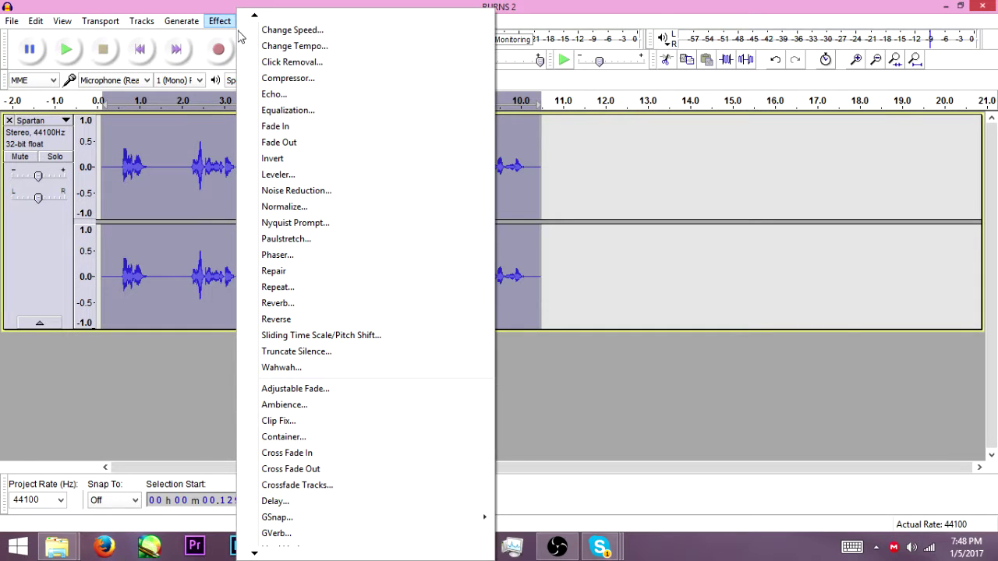
{"action": "left_click", "coordinate": [330, 79]}
{"action": "left_click", "coordinate": [584, 428]}
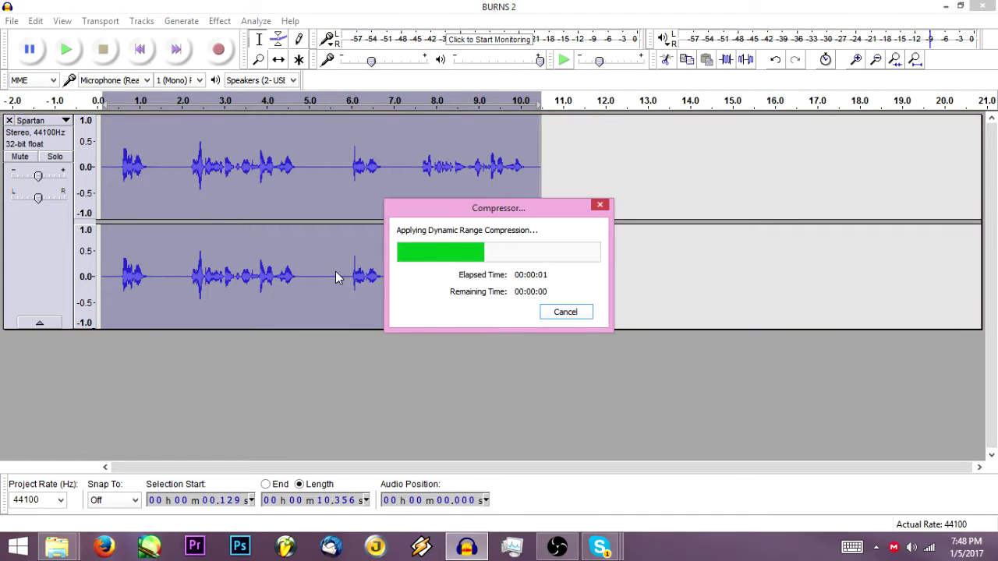
{"action": "left_click_drag", "start_coordinate": [37, 176], "coordinate": [35, 177]}
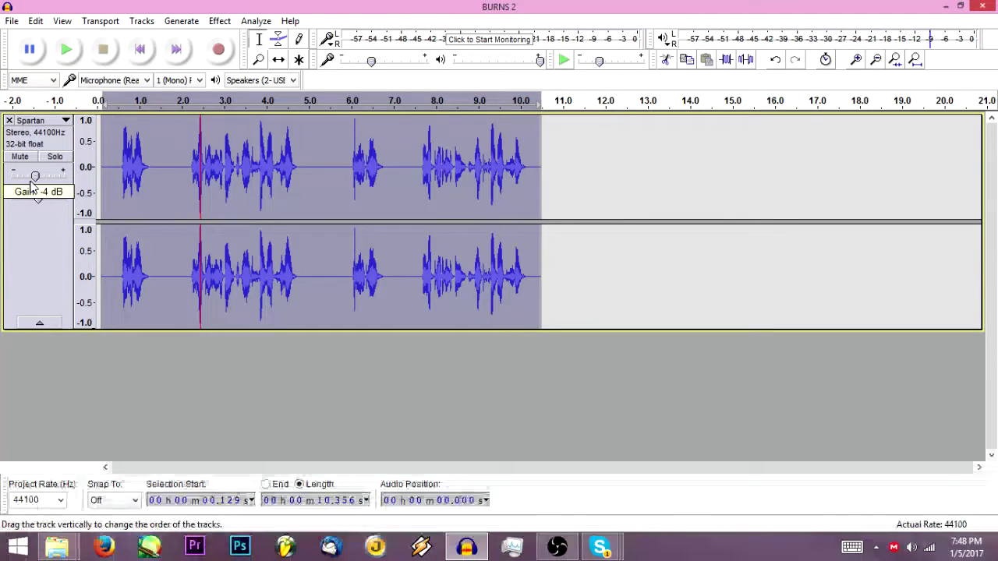
- Preview the compressed track from the start, then again from 2.137 s
{"action": "left_click", "coordinate": [67, 51]}
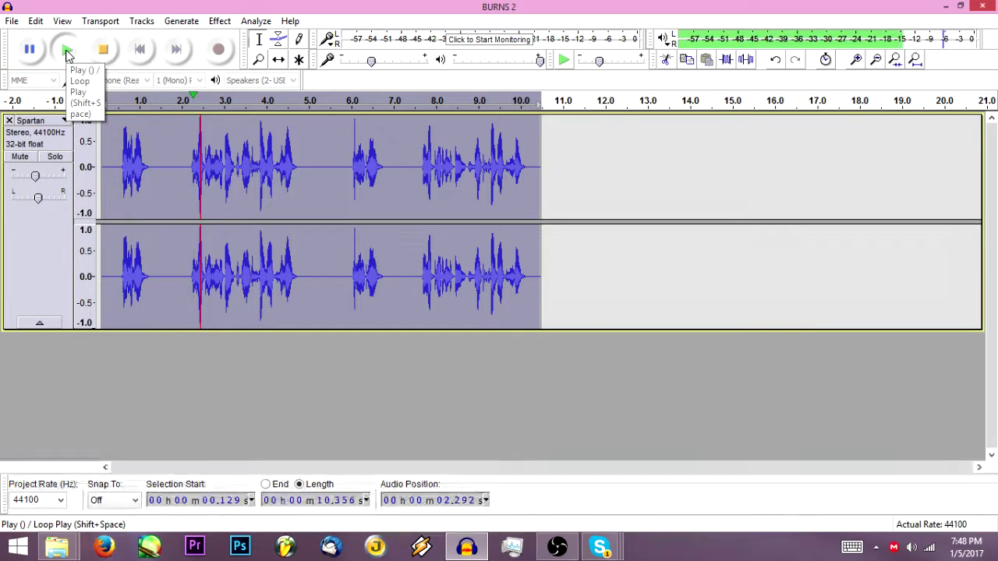
{"action": "left_click", "coordinate": [103, 49]}
{"action": "left_click", "coordinate": [188, 156]}
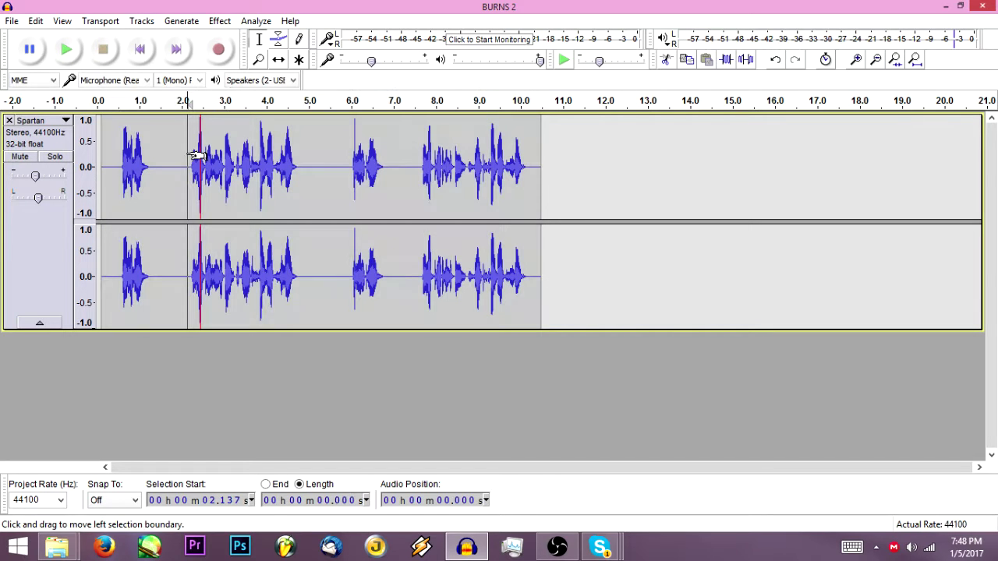
{"action": "key", "text": "space"}
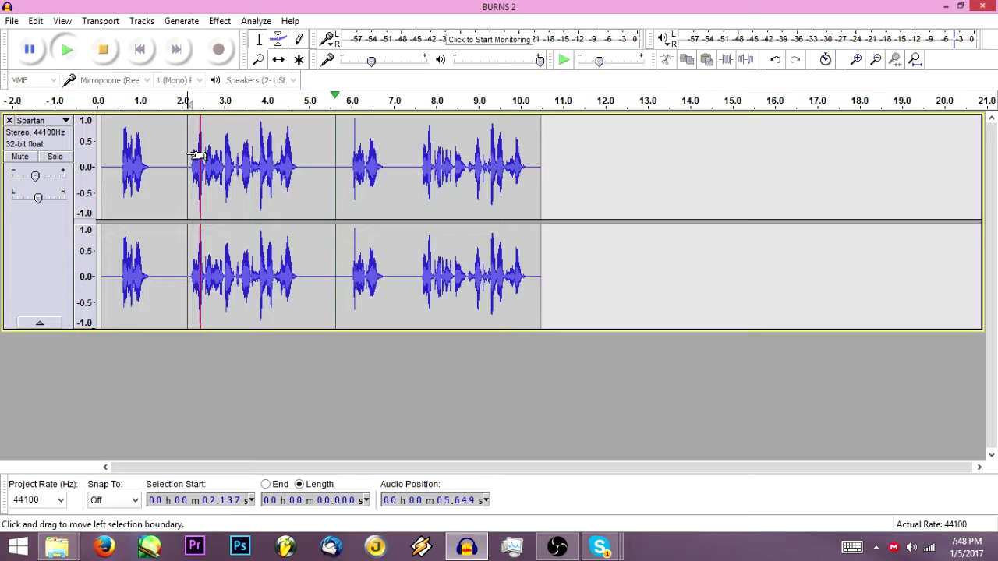
{"action": "left_click", "coordinate": [113, 55]}
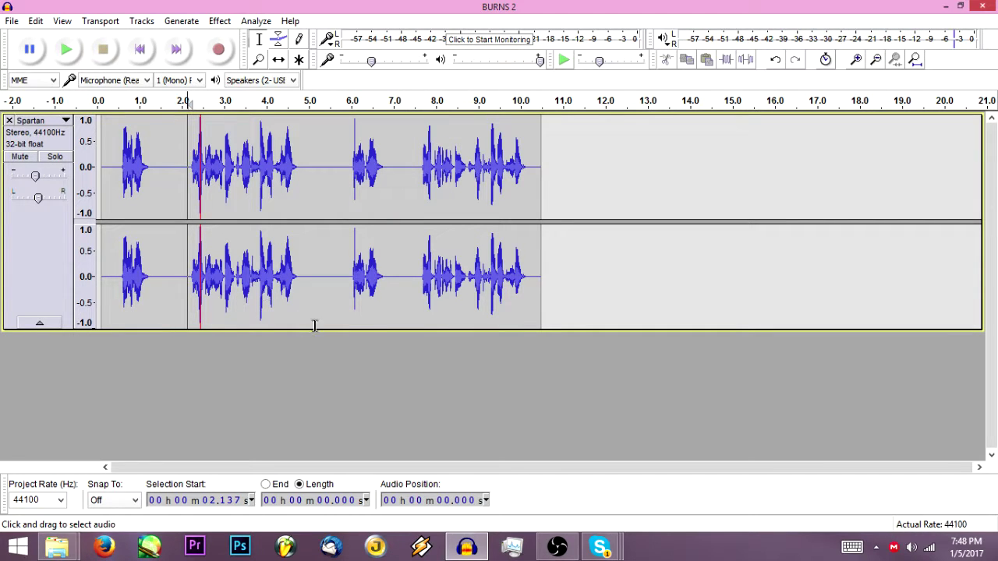
- Close the Spartan track with the X button on its track panel
{"action": "left_click", "coordinate": [8, 120]}
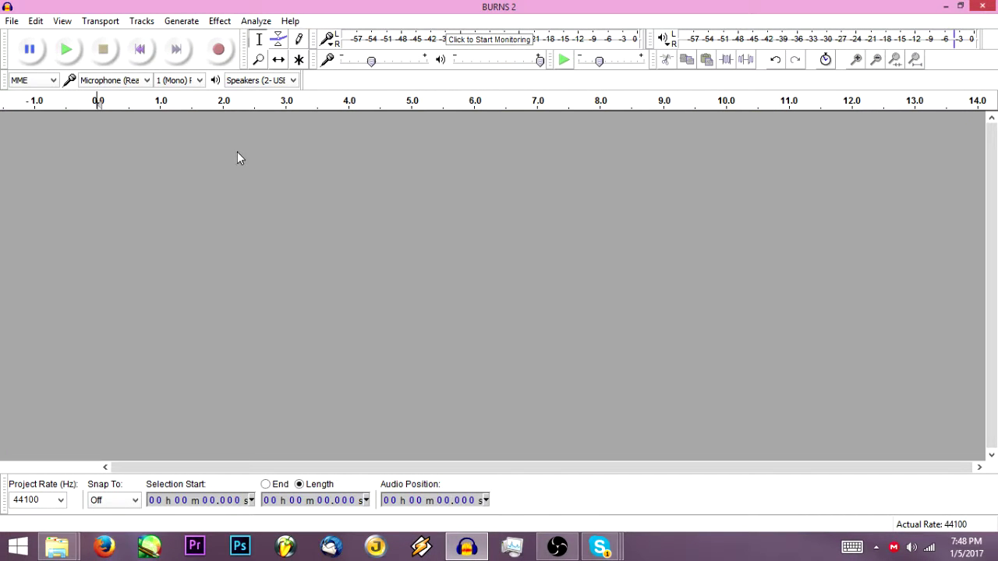